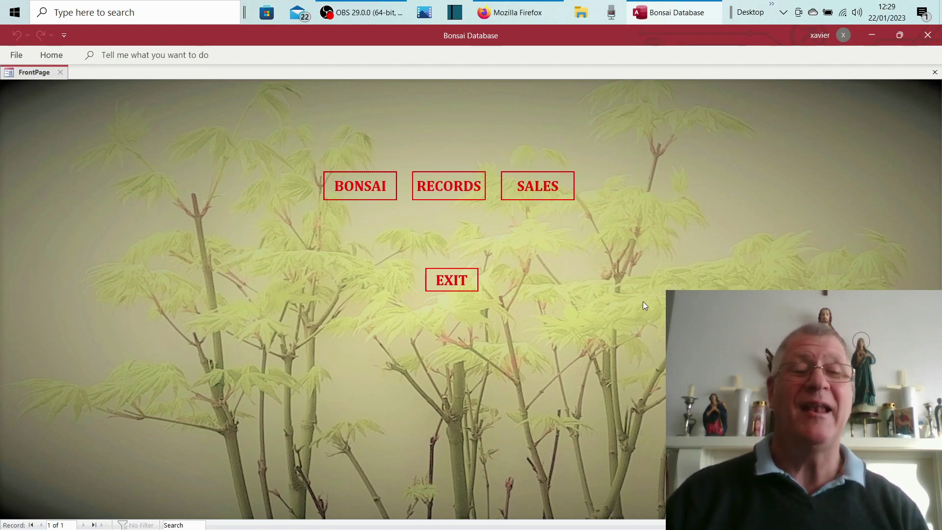
Step: Open the BONSAI menu and start a blank New Tree entry form
click(378, 193)
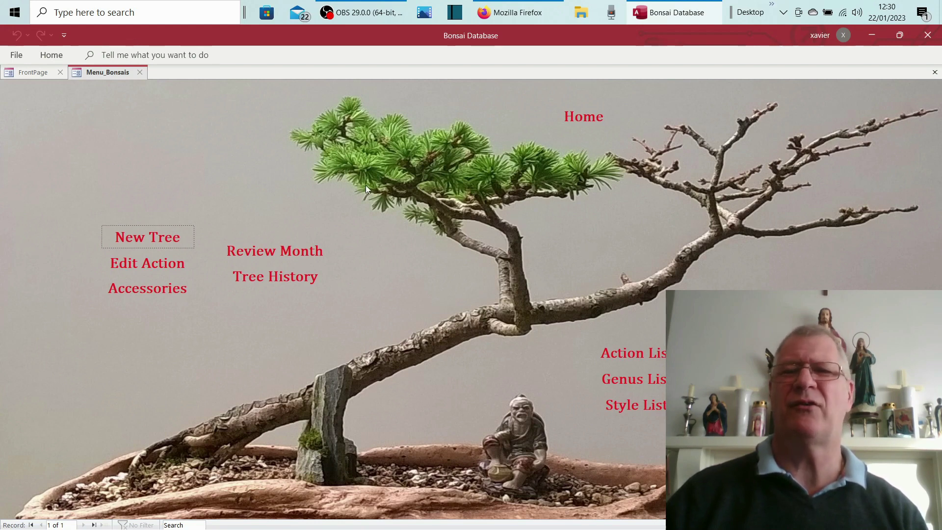
click(145, 238)
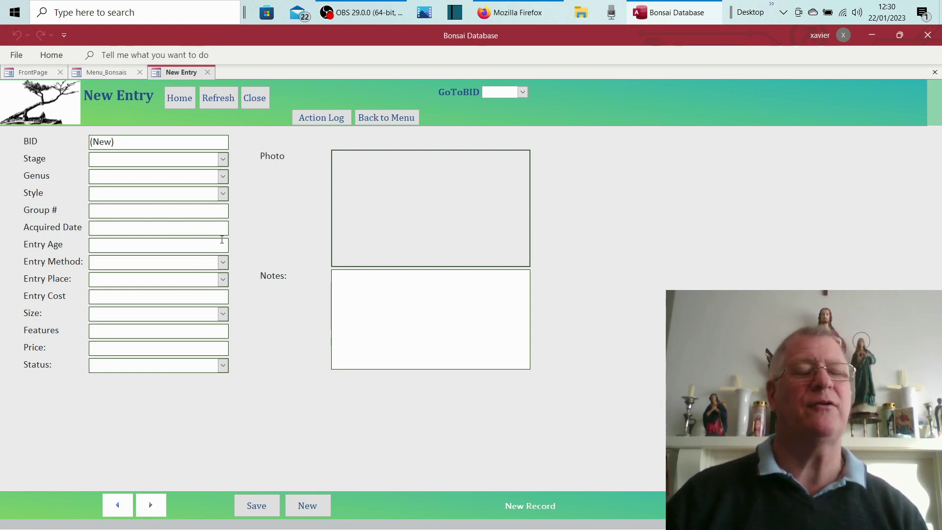
Step: View the figurine picture in Desktop > Bonsai > Accessories > Figurines, then close it
click(583, 18)
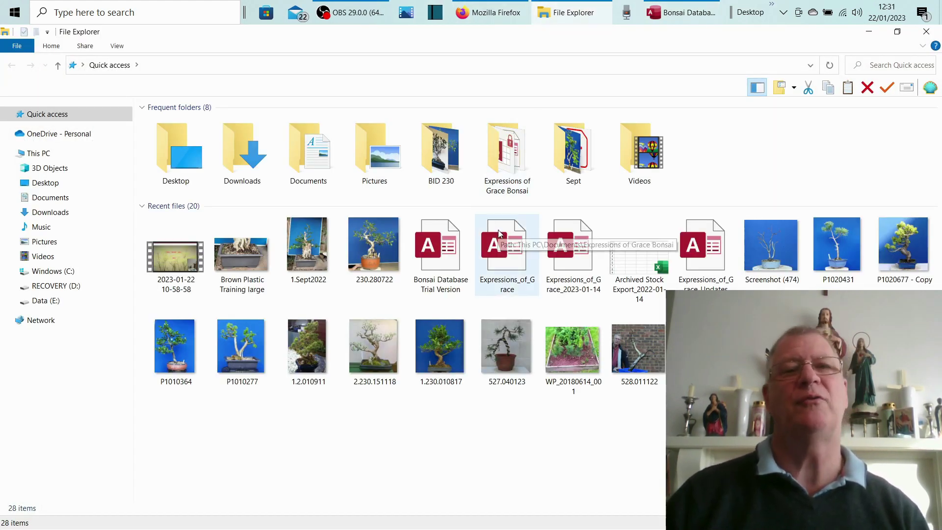
double_click(180, 141)
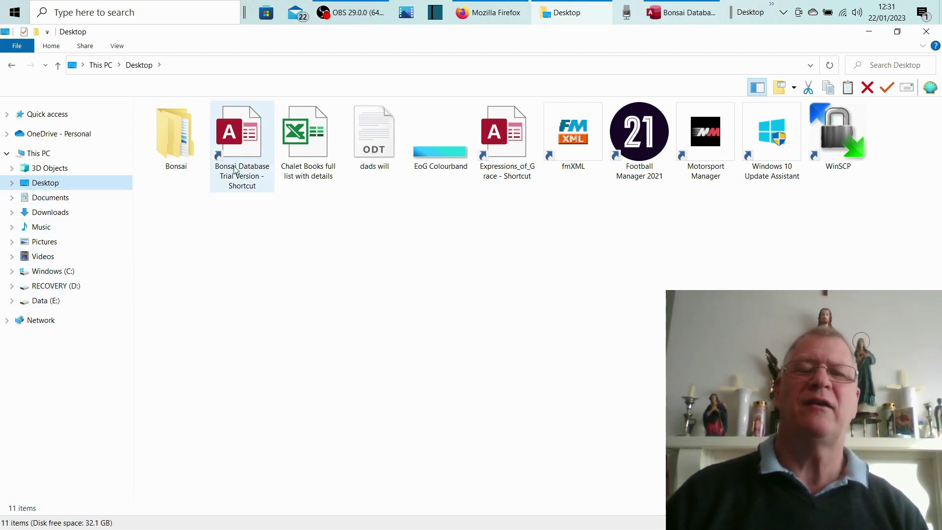
click(178, 147)
double_click(178, 146)
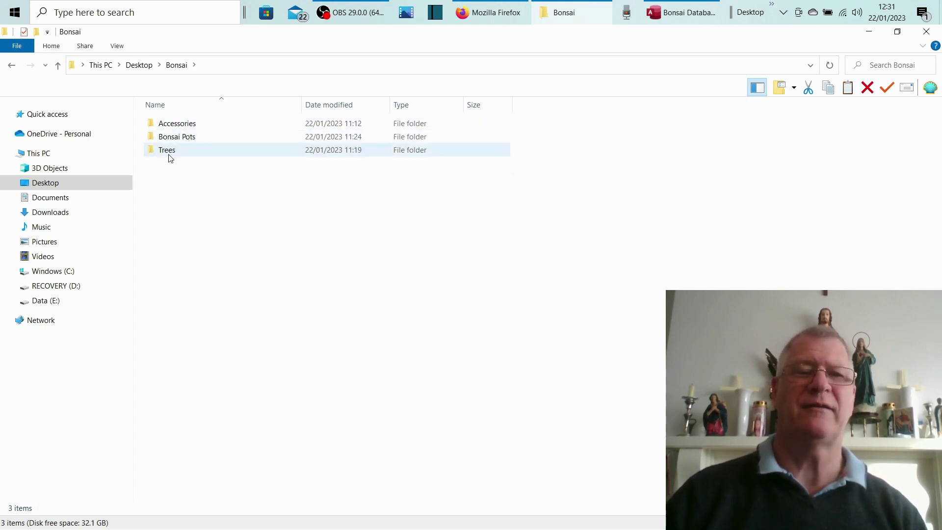
double_click(179, 124)
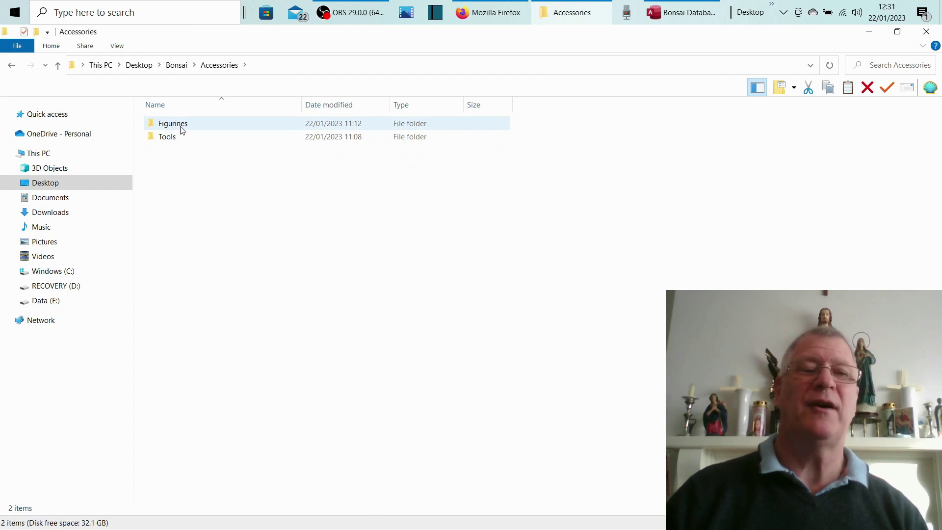
mouse_move(169, 144)
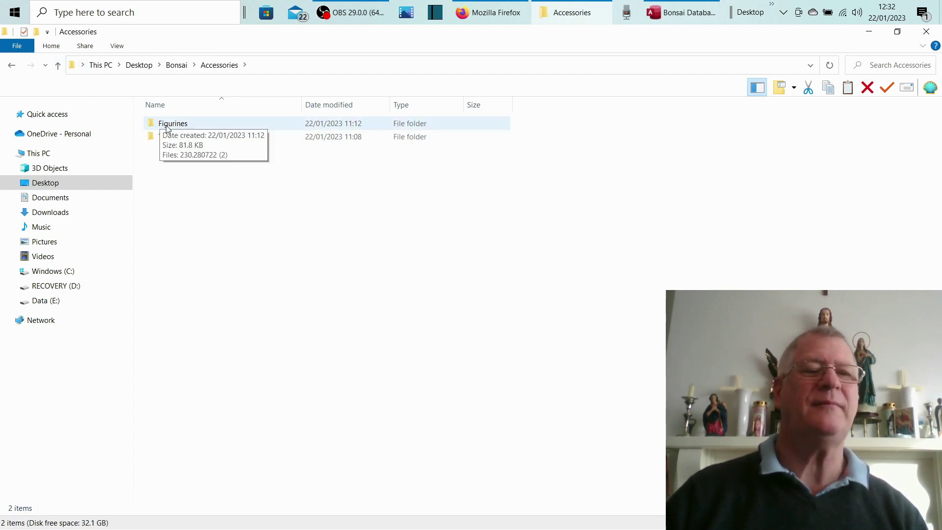
double_click(167, 129)
click(176, 142)
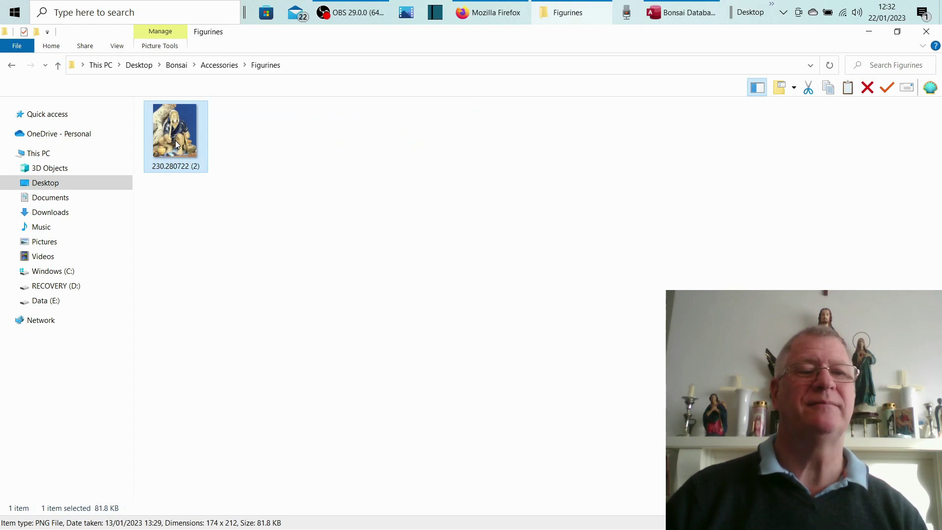
double_click(176, 144)
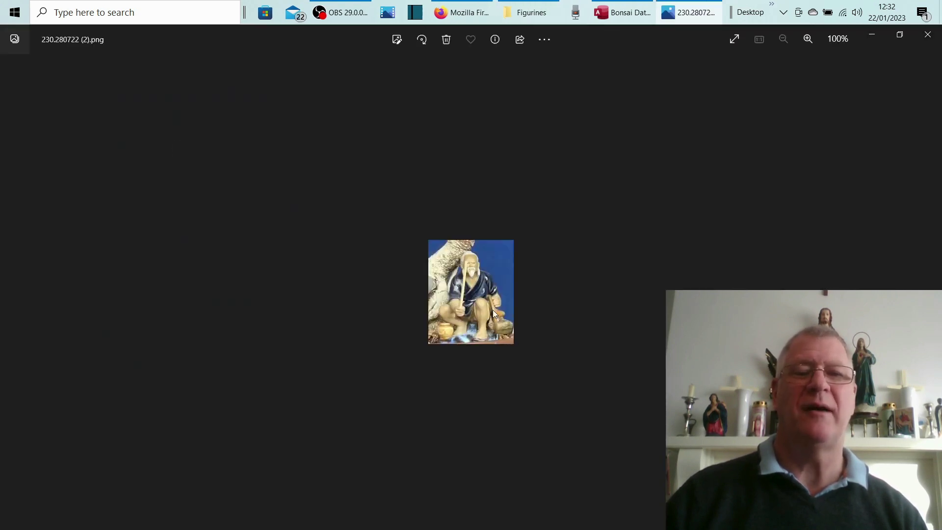
scroll(492, 310, up, 4)
scroll(492, 310, down, 4)
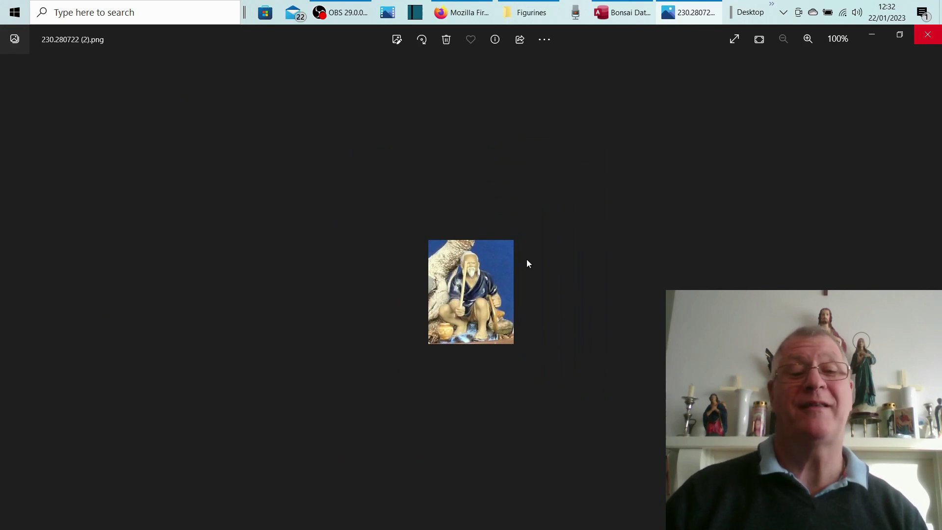
click(927, 35)
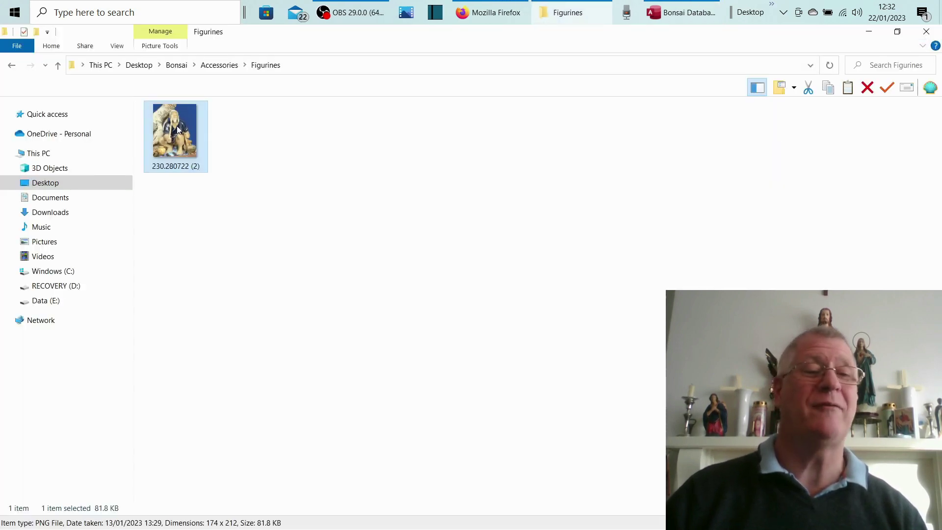
Step: View the Brown Plastic Training large pot photo in Bonsai Pots > 1, then close it
double_click(57, 64)
double_click(190, 139)
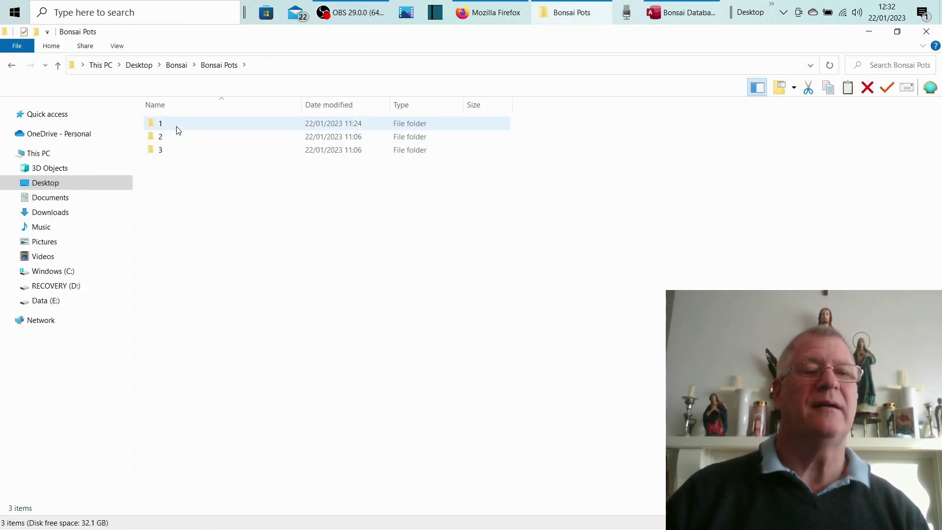
double_click(177, 126)
double_click(180, 149)
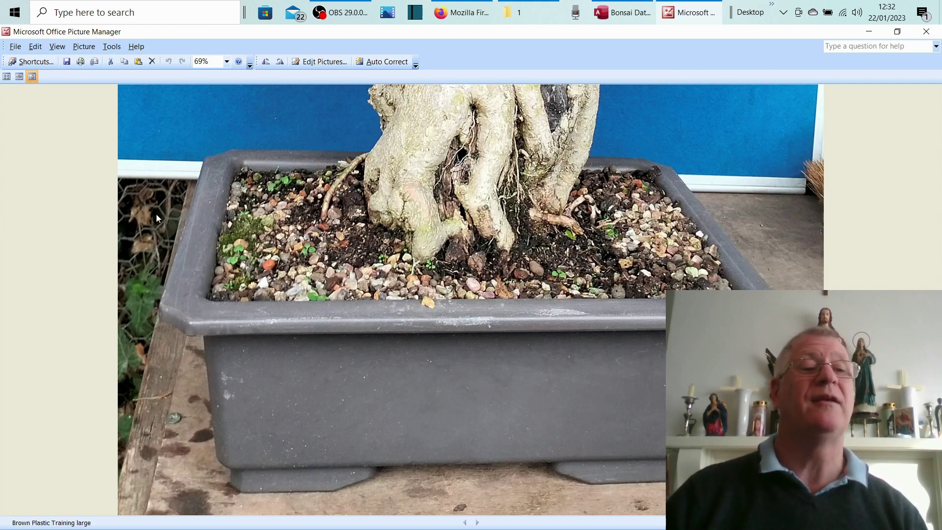
key(alt+F4)
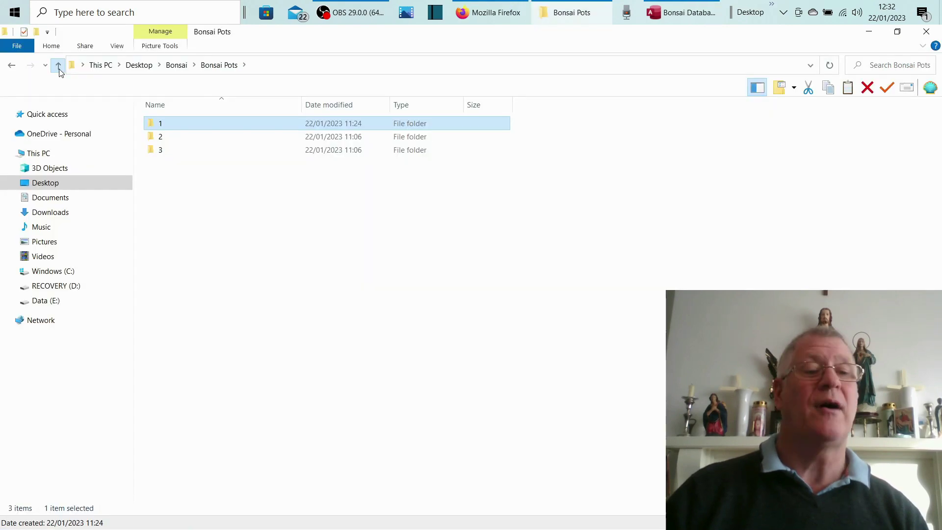
Step: View the 1.Sept2022 photo from Bonsai > Trees > 1 in Picture Manager
click(57, 65)
double_click(181, 152)
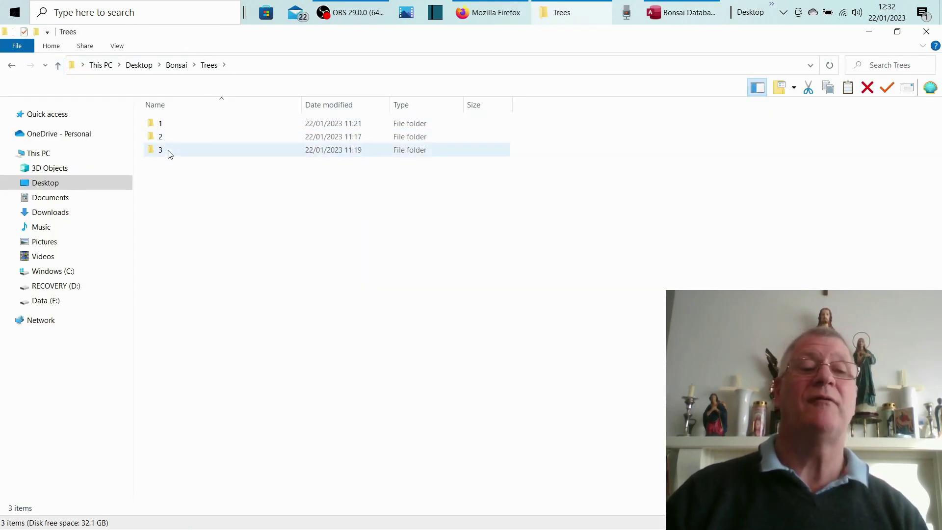
double_click(166, 122)
double_click(523, 372)
scroll(524, 374, up, 2)
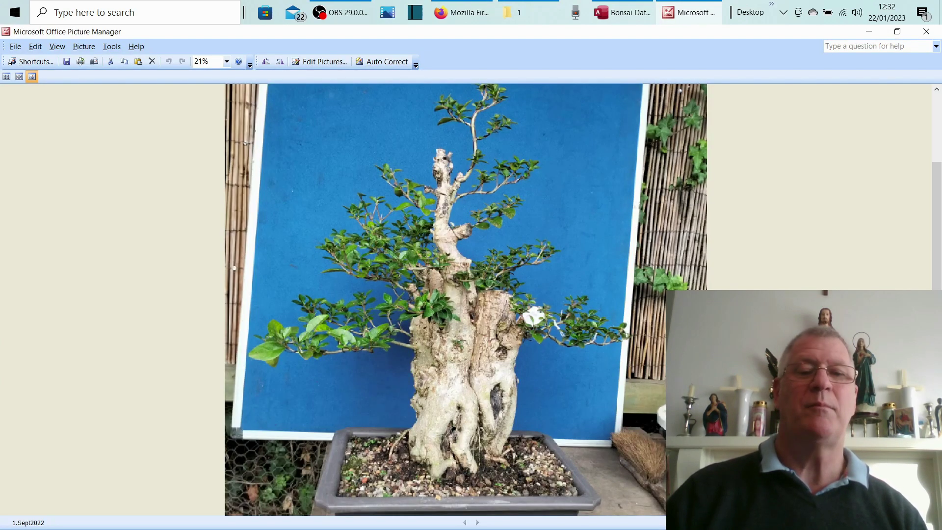
scroll(524, 374, up, 1)
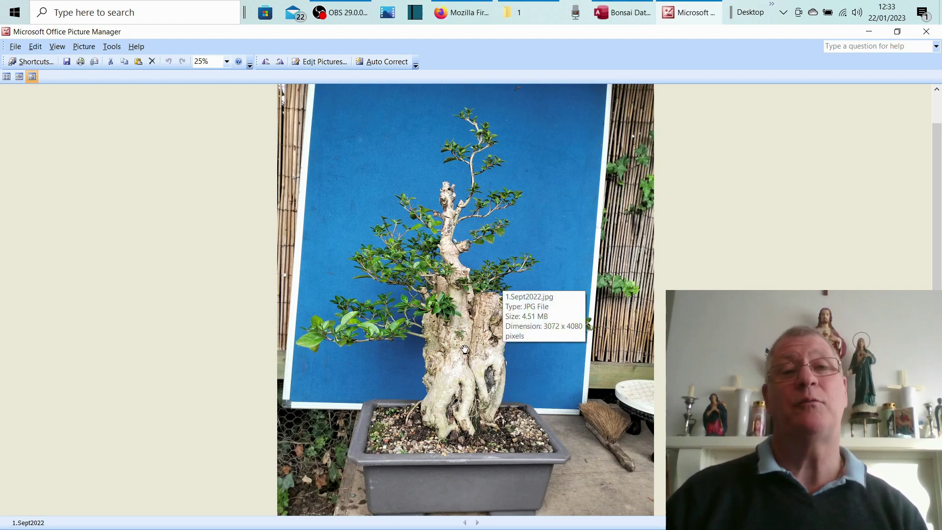
scroll(475, 314, down, 1)
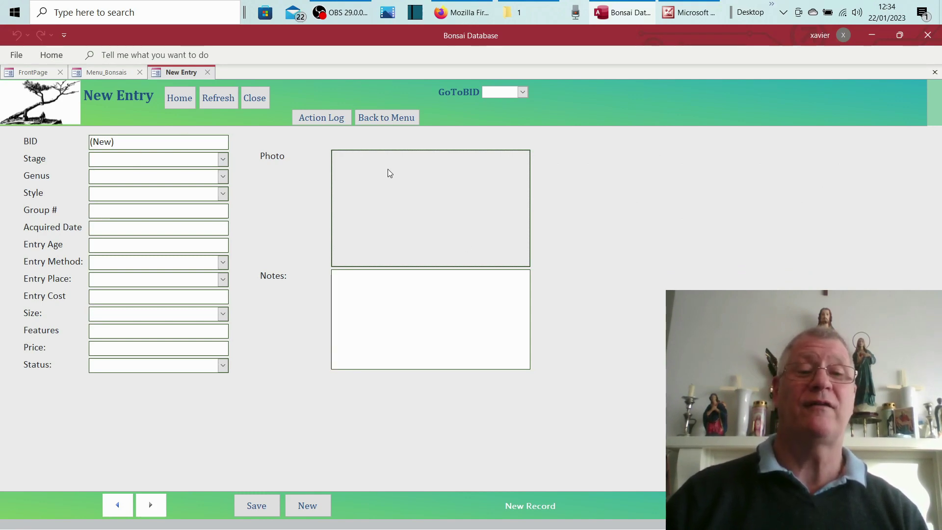
Step: Attach 1.Sept2022.jpg from Trees > 1 to the Photo field and confirm it is listed
click(430, 215)
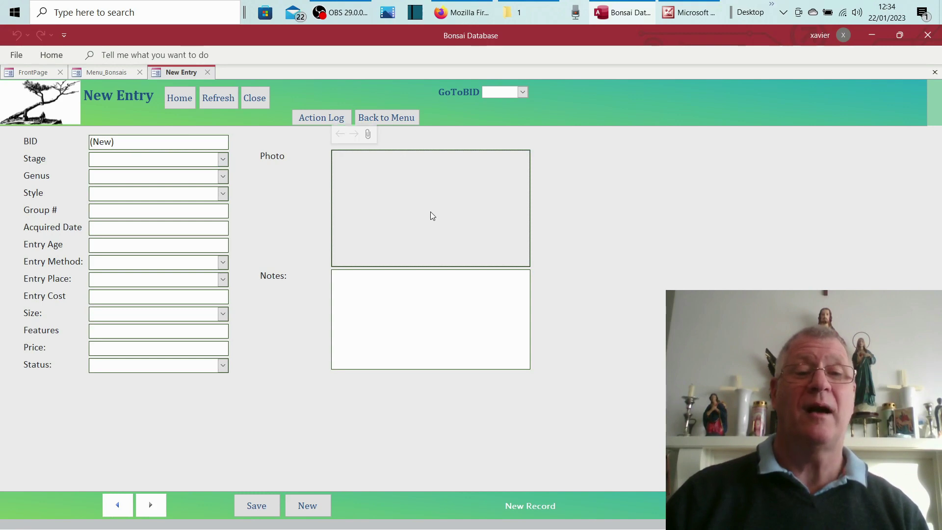
click(367, 136)
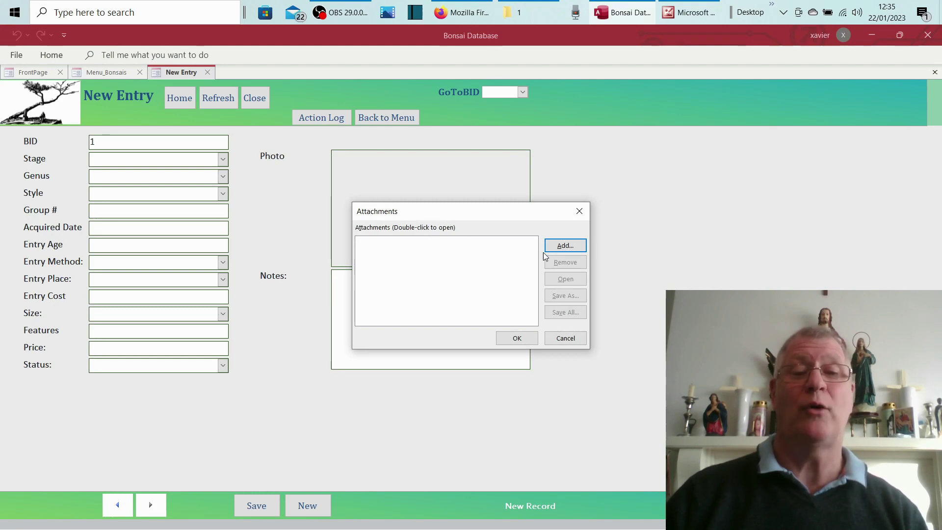
click(560, 252)
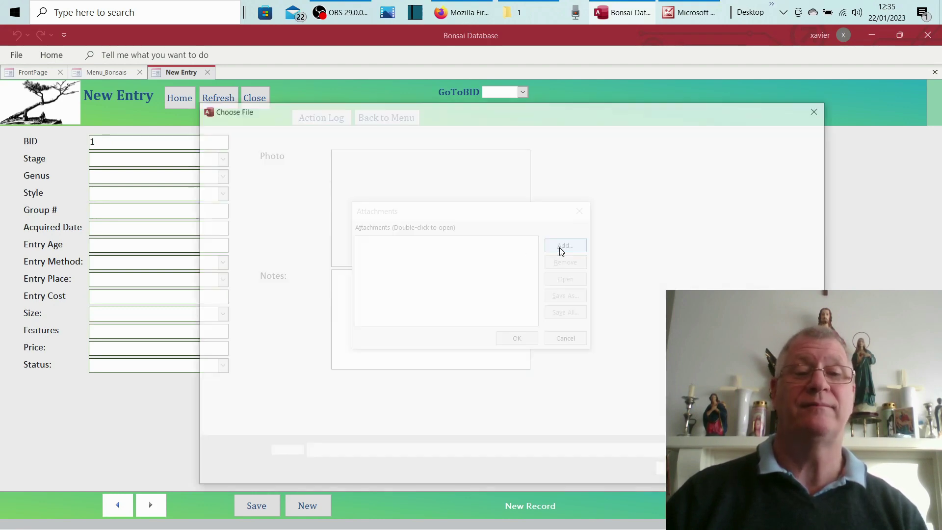
double_click(371, 217)
double_click(358, 193)
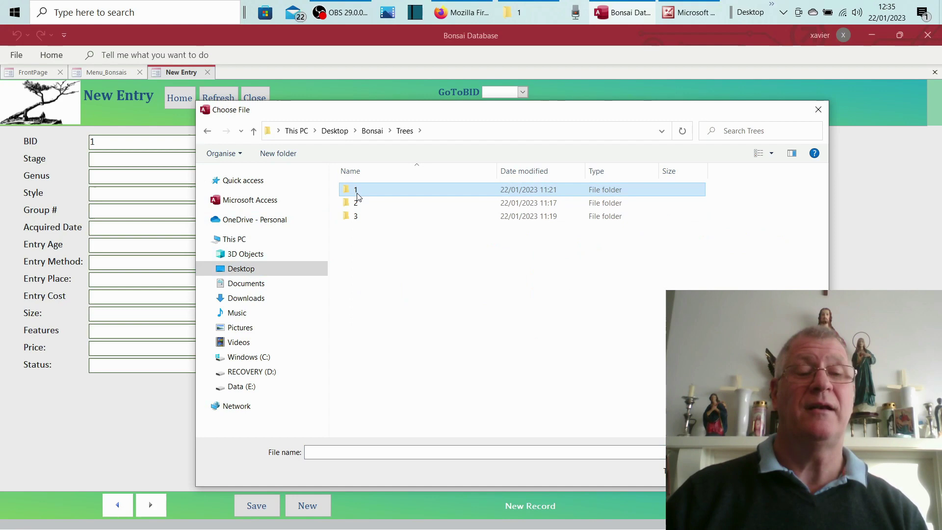
click(374, 208)
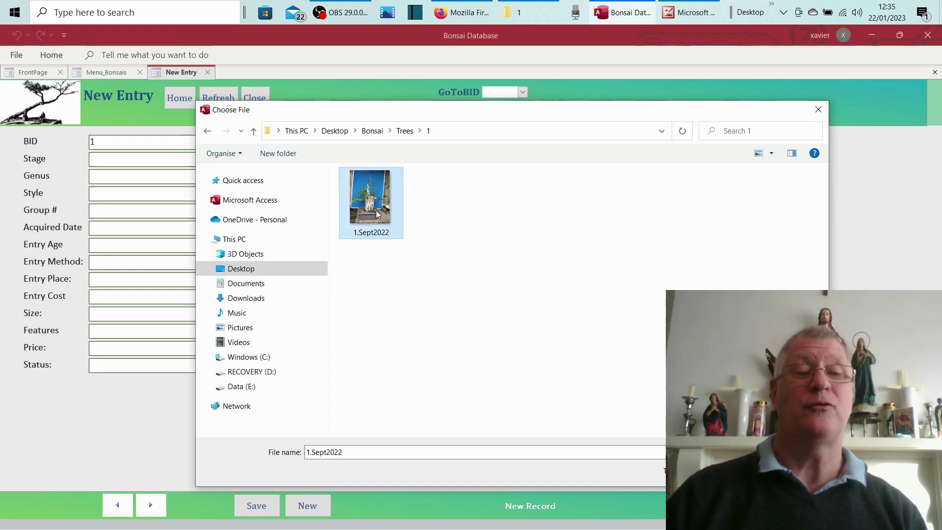
click(739, 472)
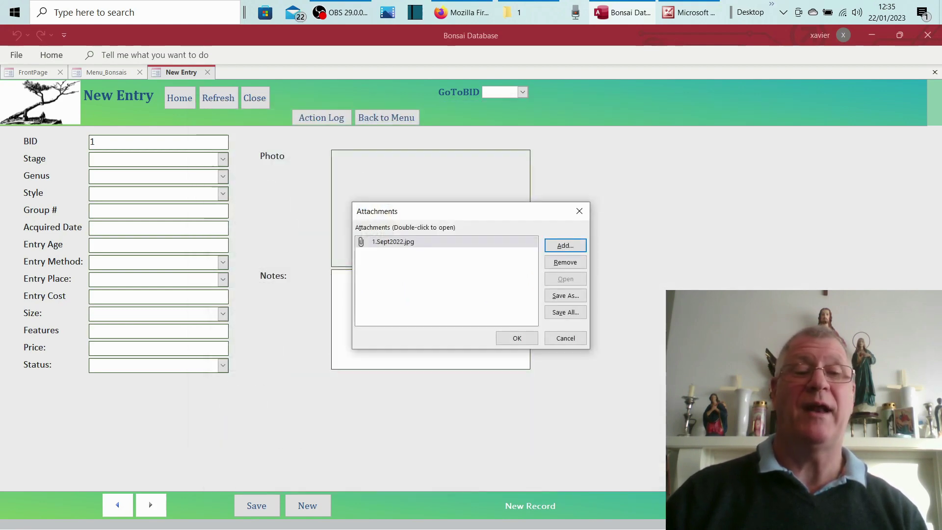
click(517, 338)
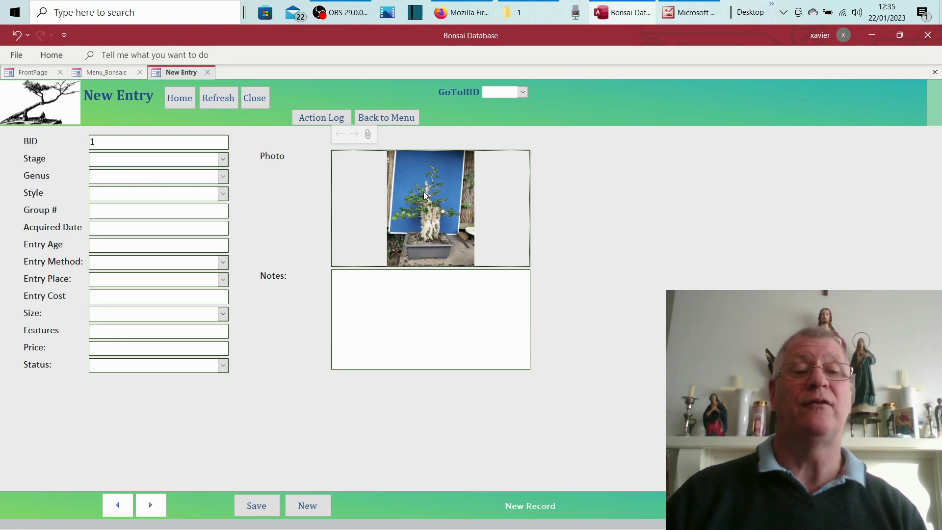
click(368, 134)
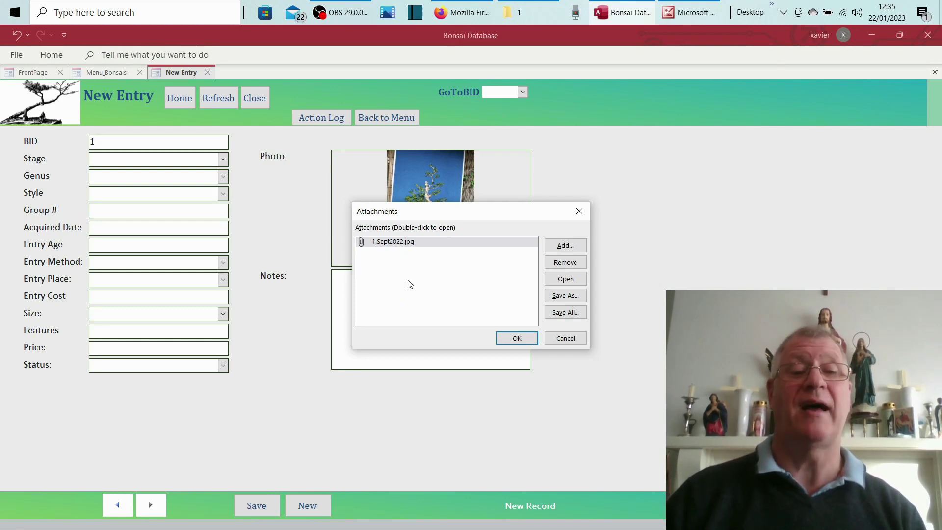
key(Return)
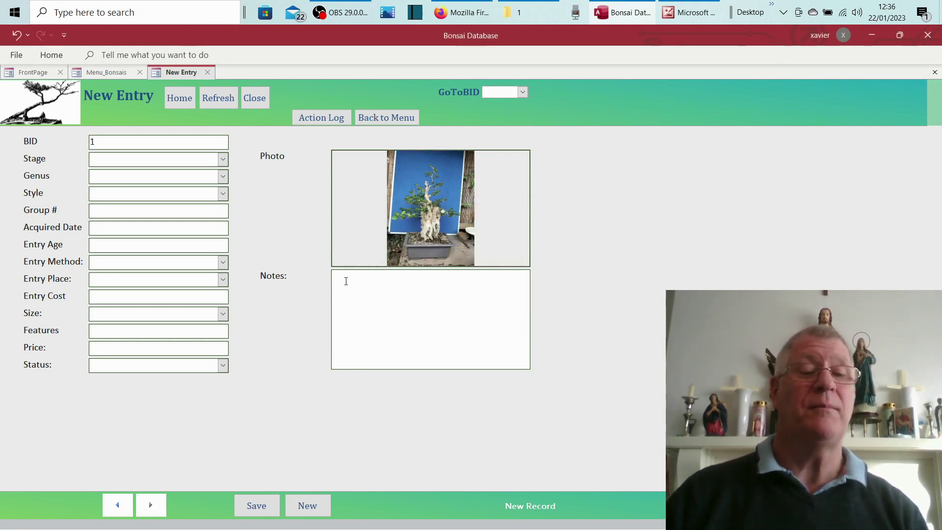
Step: Write the wiring note, then 'Ht = 58cm, Tk = 50cm, width = 44cm' on a new line
click(346, 281)
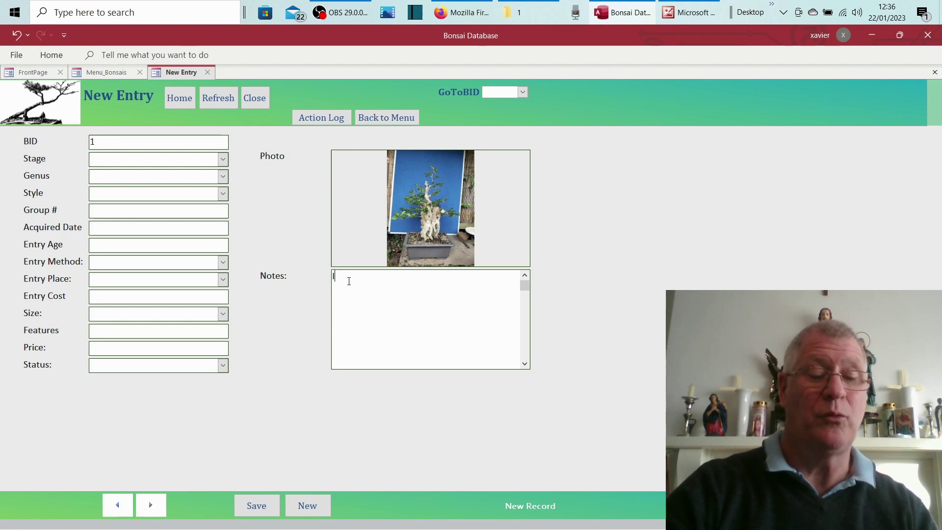
text(It was wired)
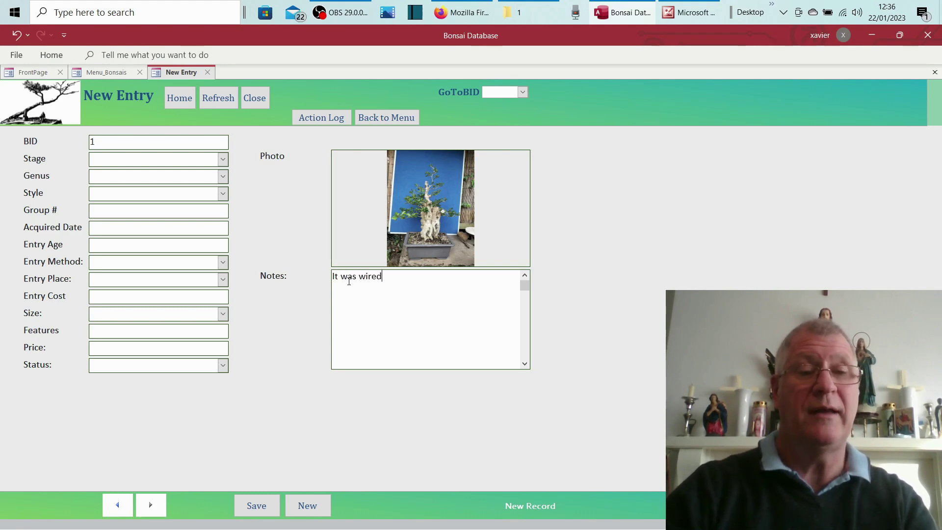
text( and reco)
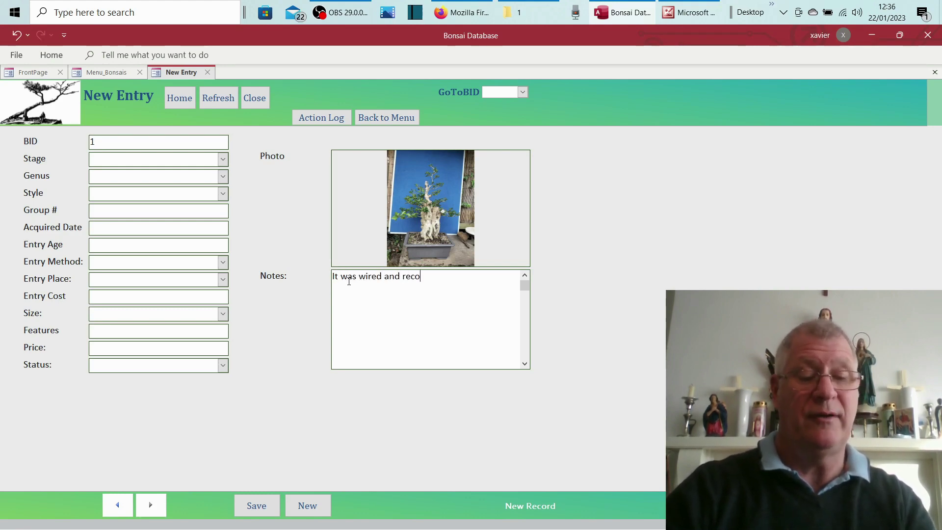
text(vered in )
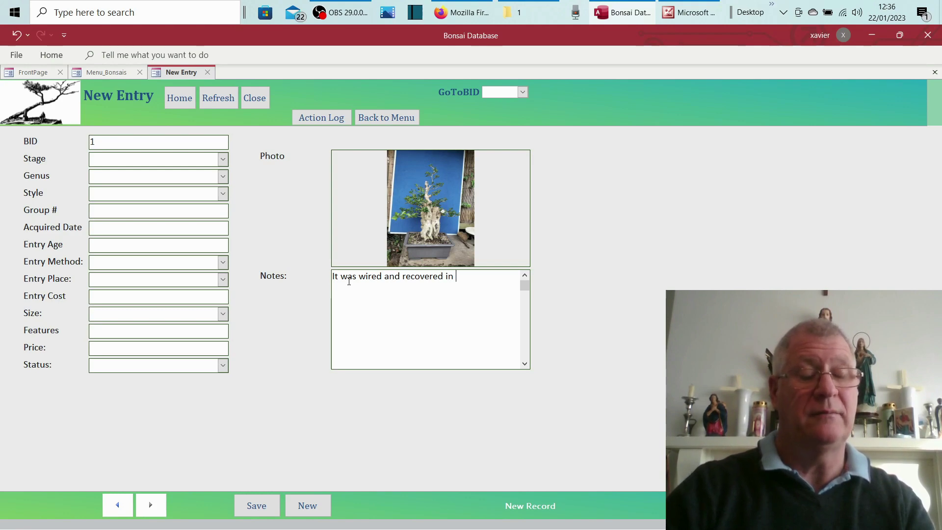
text(20)
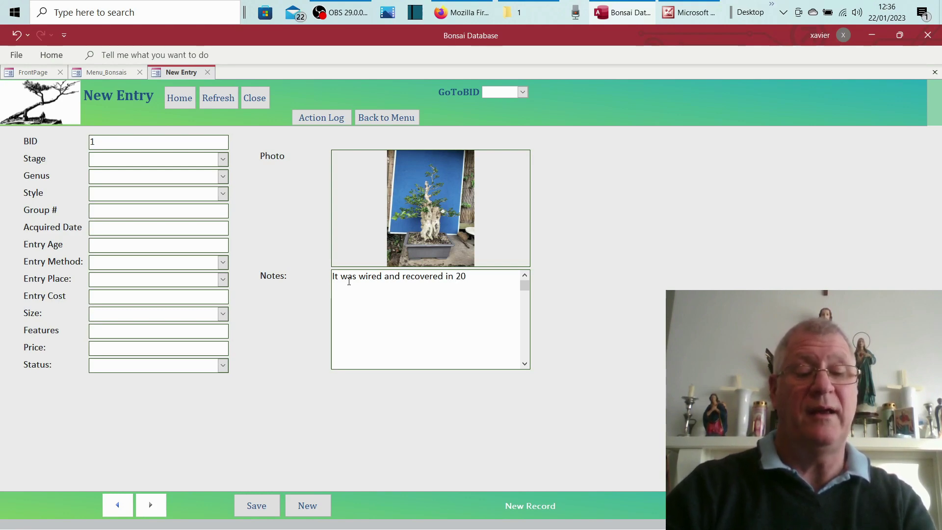
text(20)
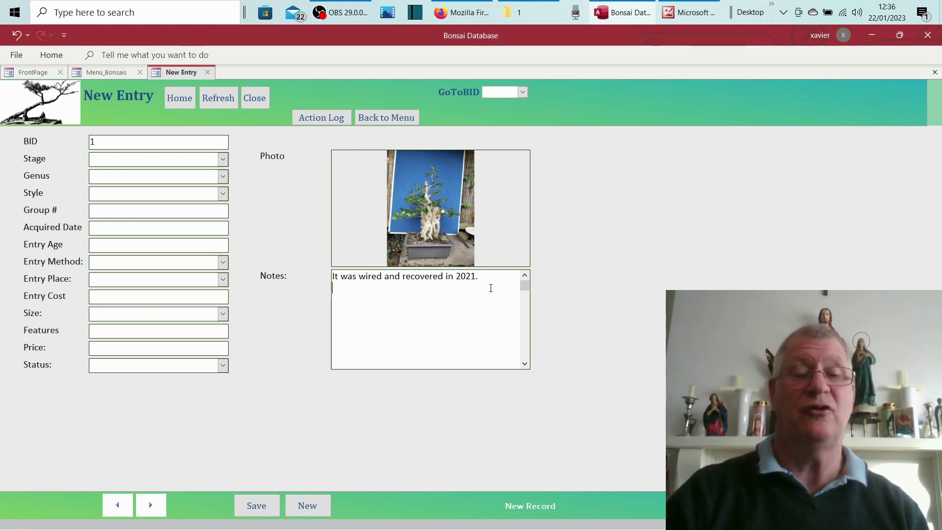
key(Return)
text(Ht)
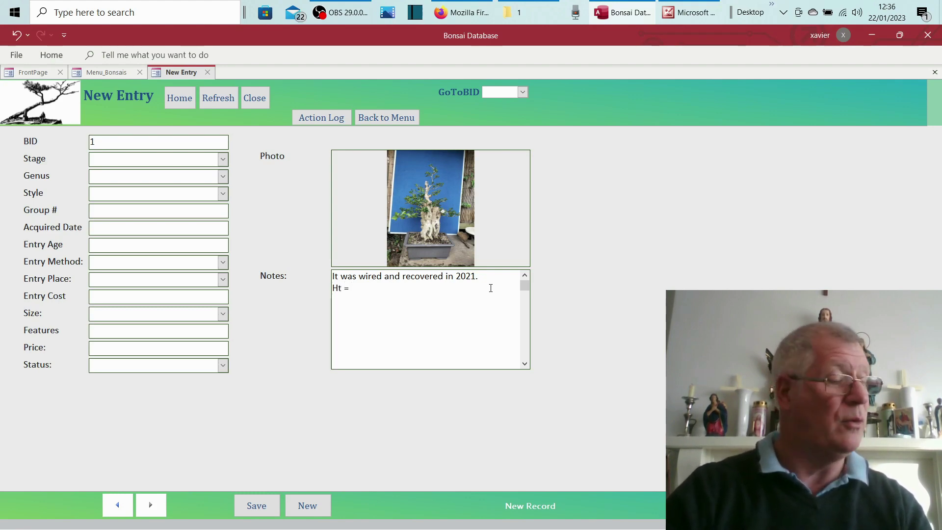
text( = 5)
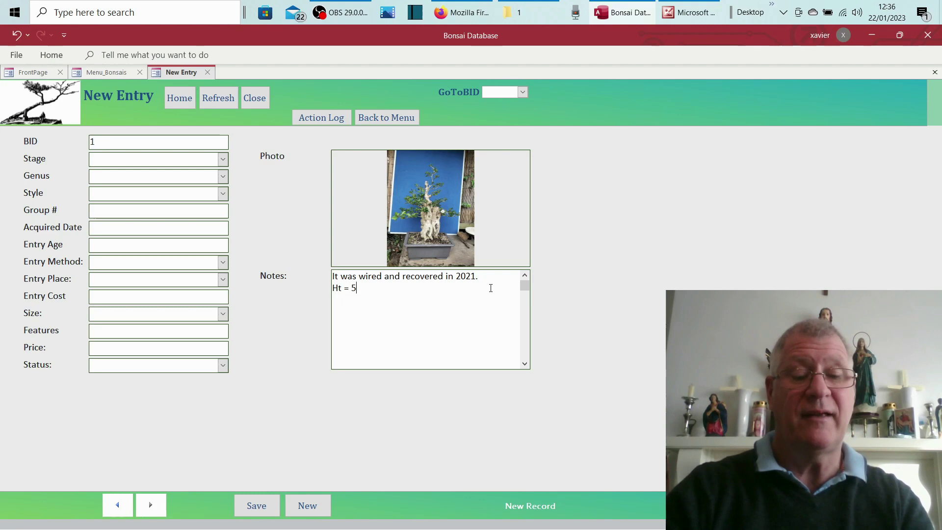
text(8cm, Tk =)
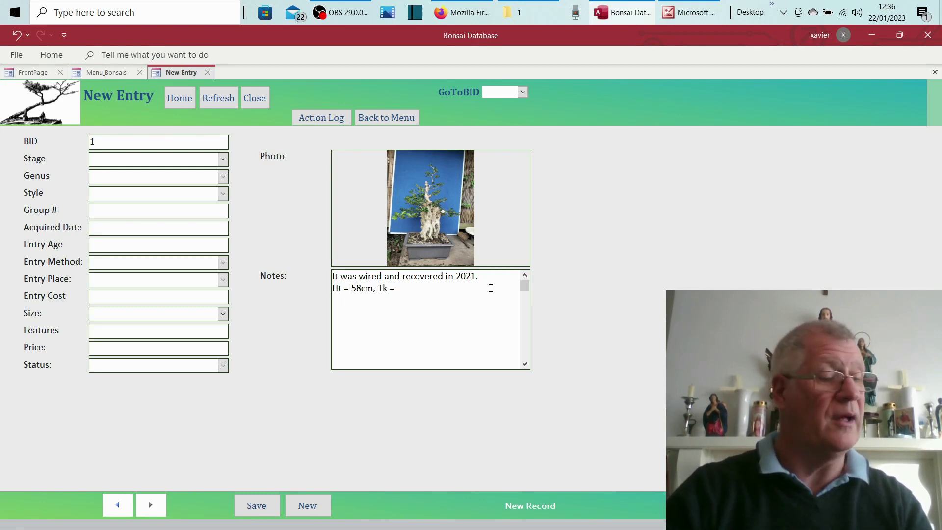
text( 5)
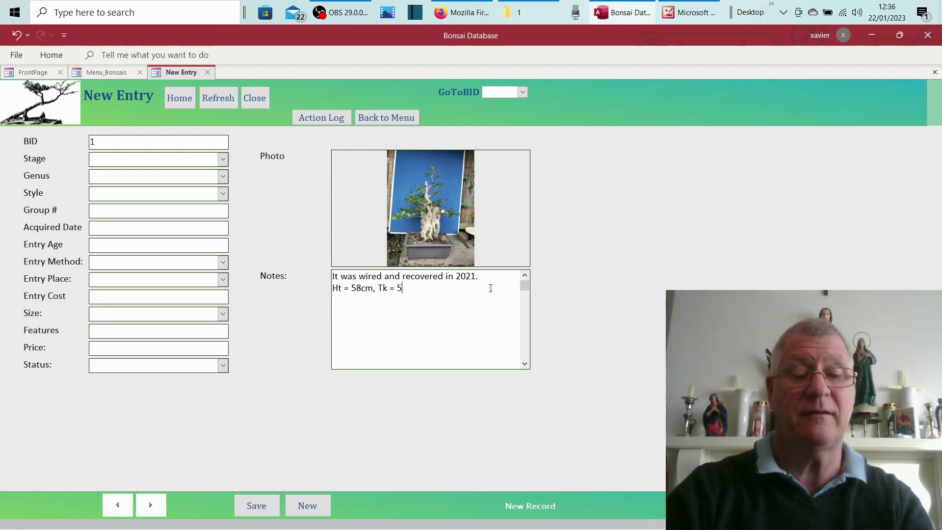
text(0cm, width = )
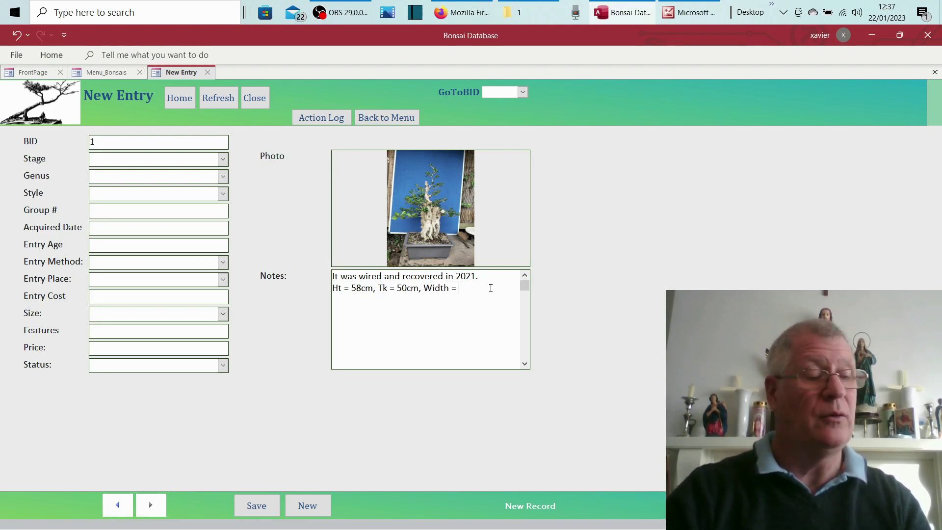
text(44cm)
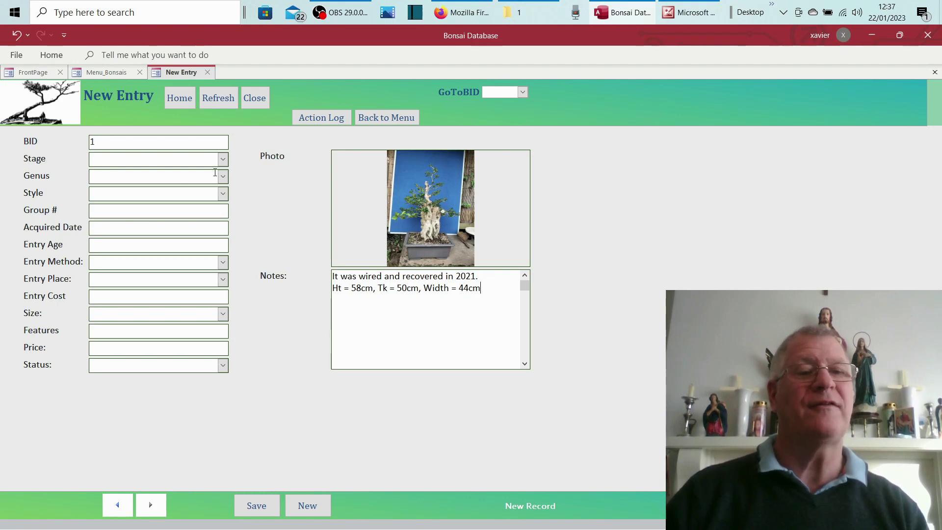
click(222, 160)
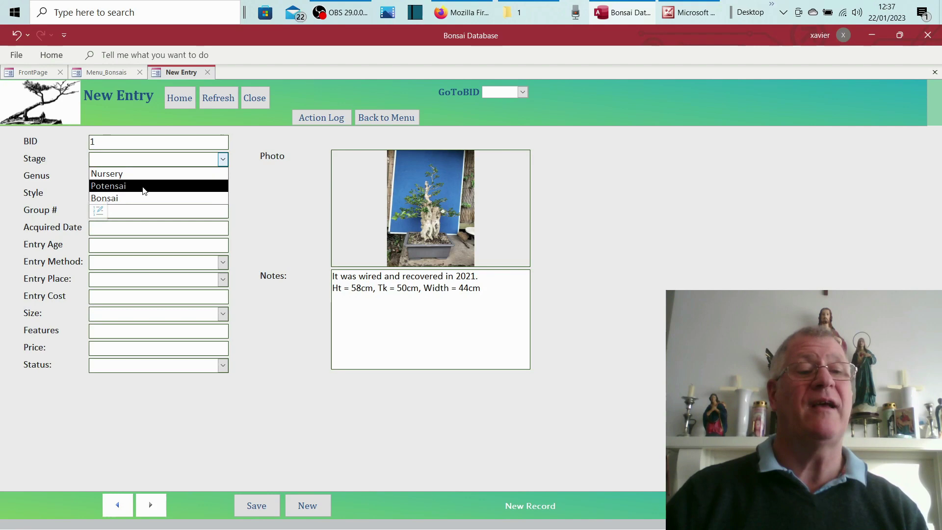
click(98, 210)
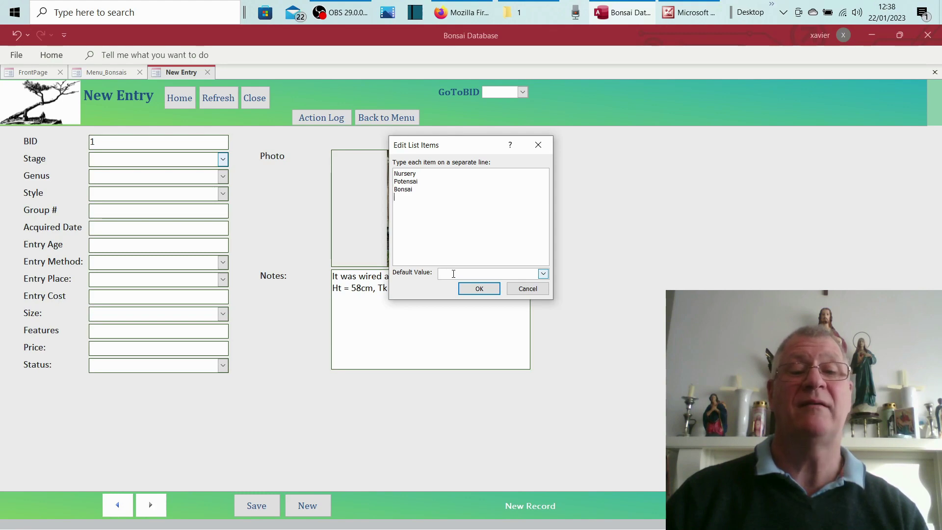
click(453, 274)
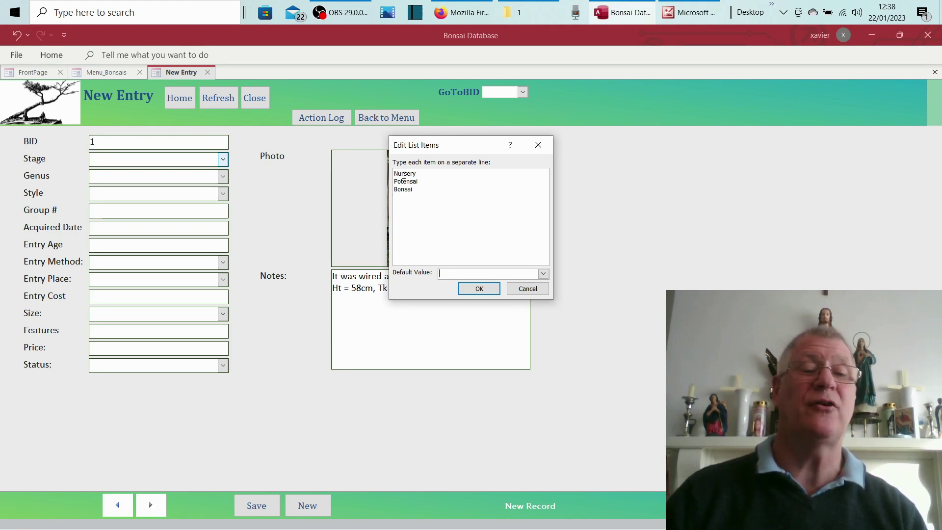
click(521, 289)
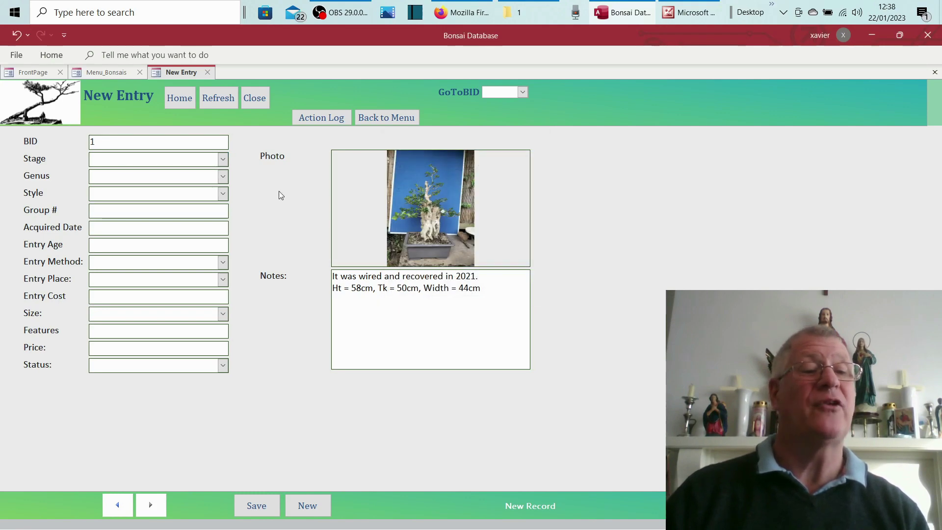
Step: Set the Stage to Potensai and search the Genus list for privet
click(223, 159)
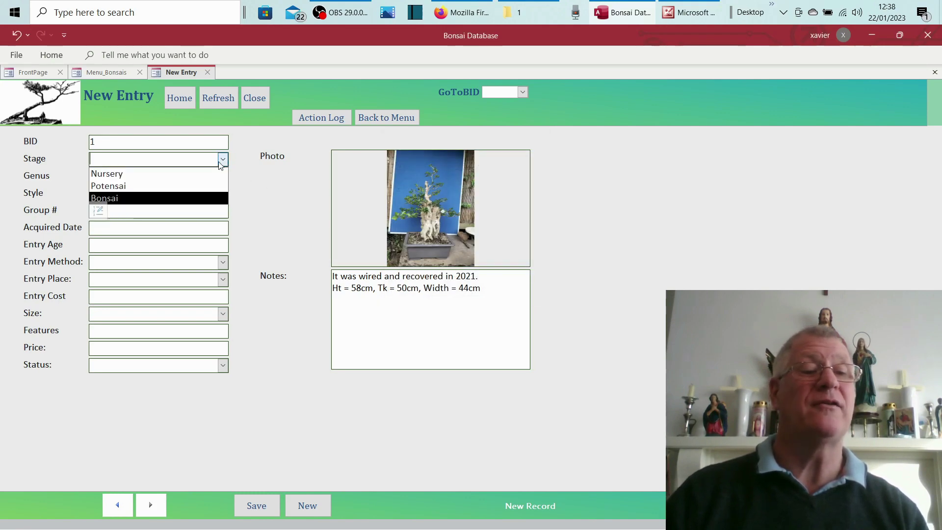
click(173, 186)
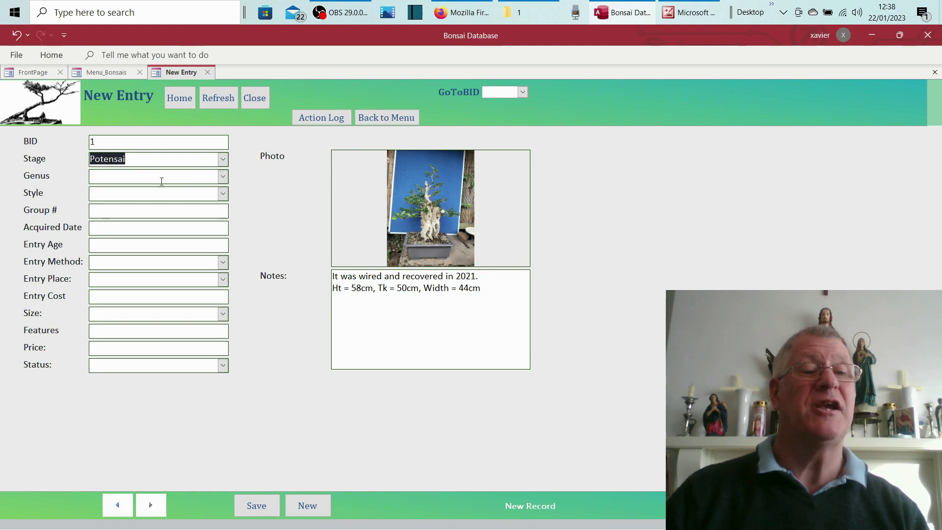
click(222, 177)
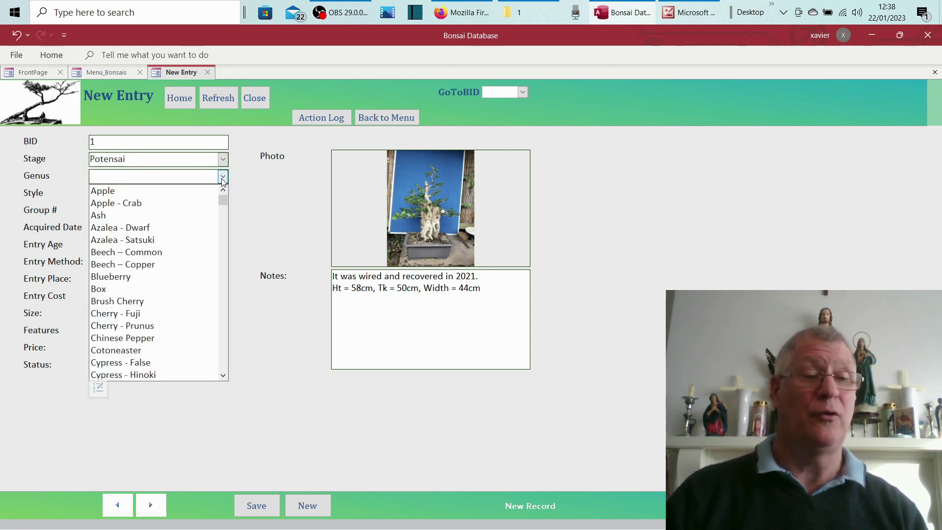
drag(220, 225, 196, 204)
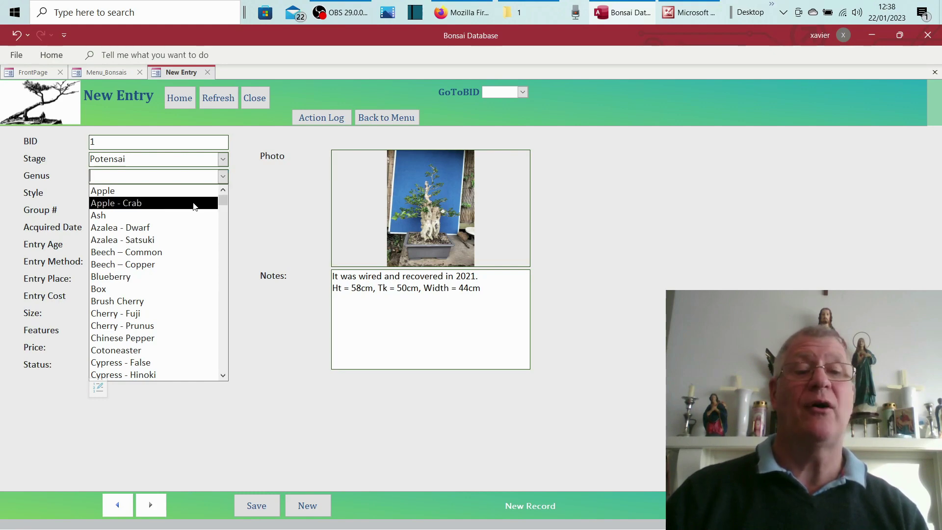
click(175, 177)
text(priv)
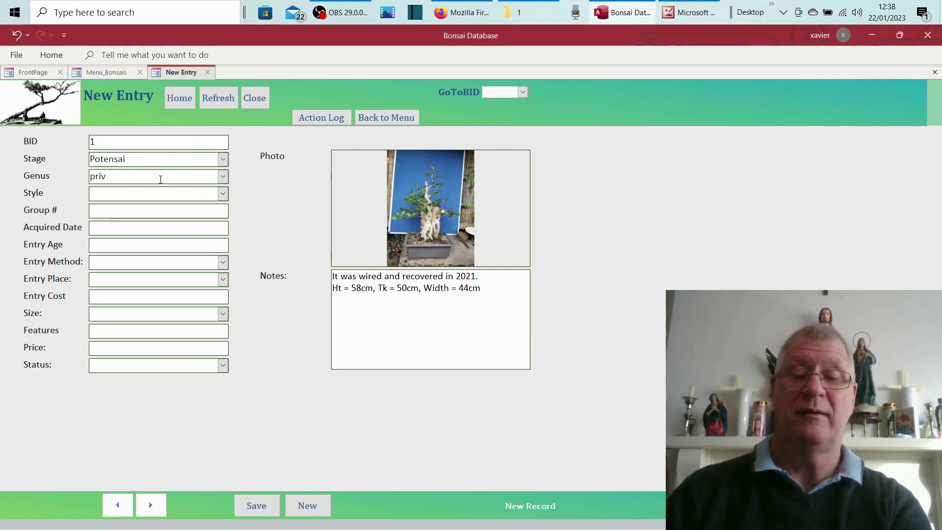
key(BackSpace)
key(BackSpace)
key(BackSpace)
key(BackSpace)
click(223, 177)
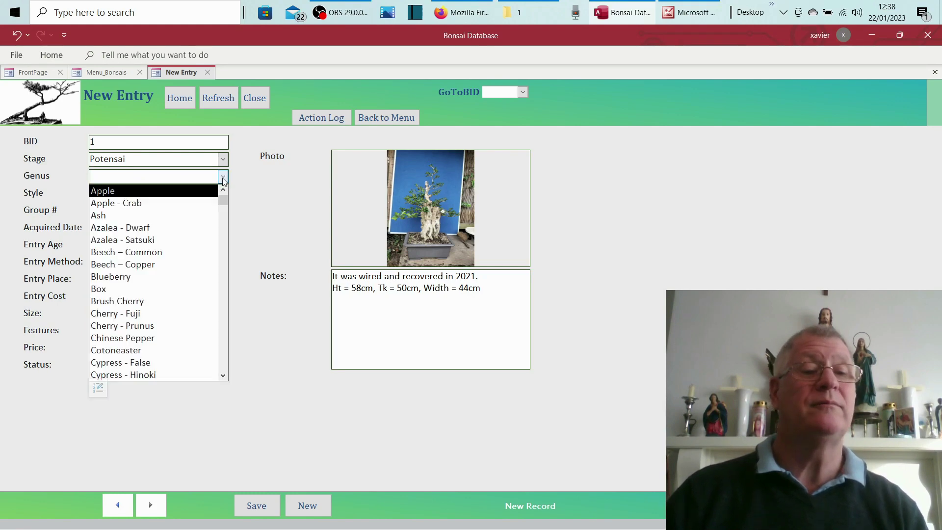
Step: Add Privet as genus ID 60 in the Genus List, save it, and close the list
click(98, 389)
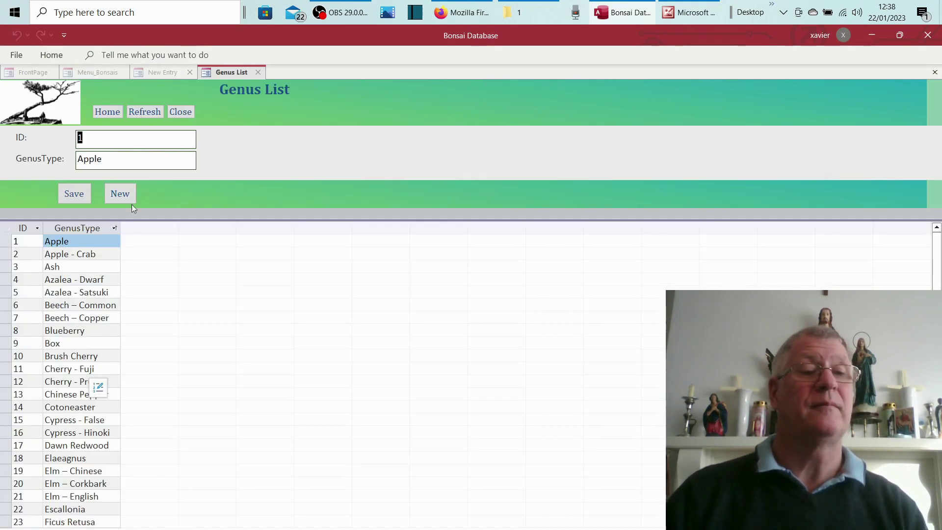
scroll(84, 408, down, 11)
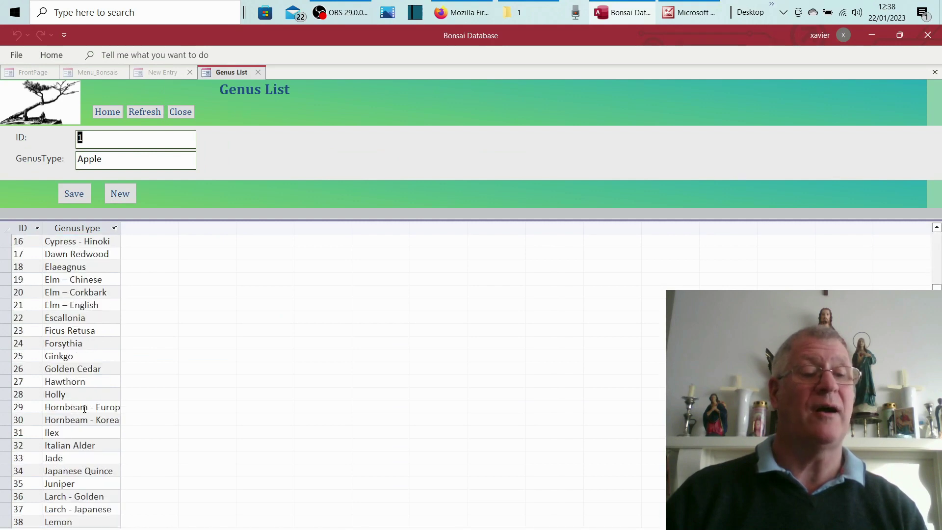
scroll(84, 408, up, 5)
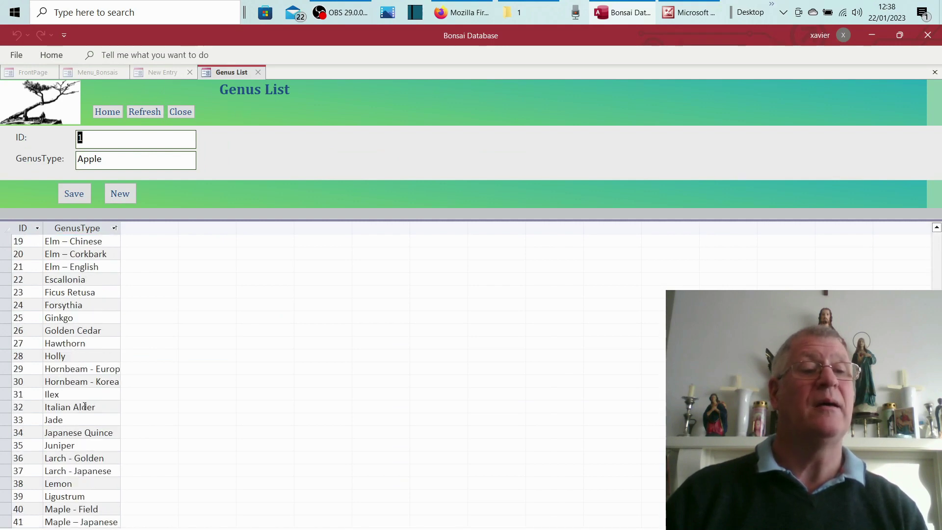
click(125, 196)
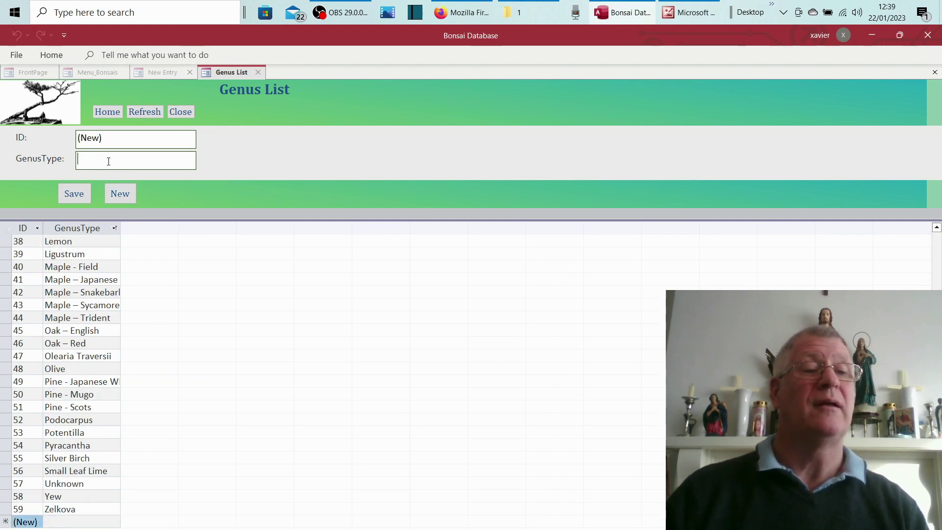
text(Privet)
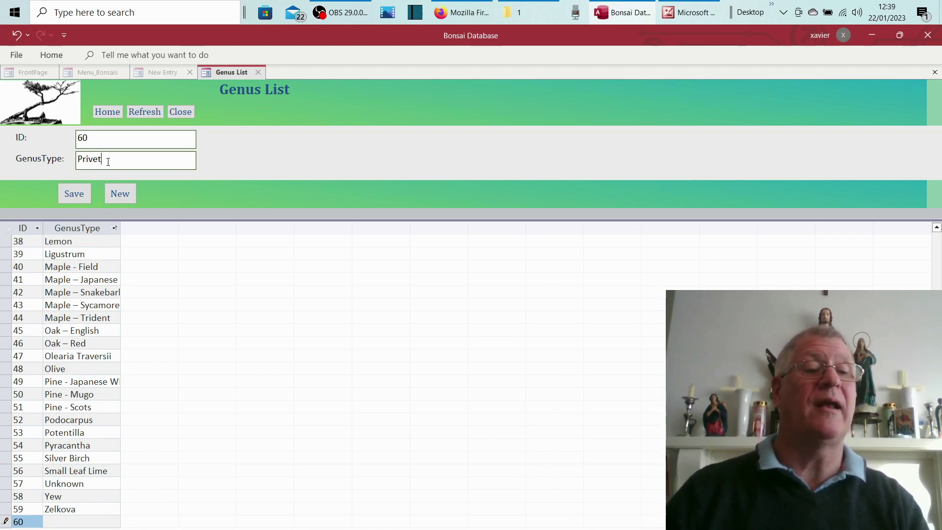
click(73, 193)
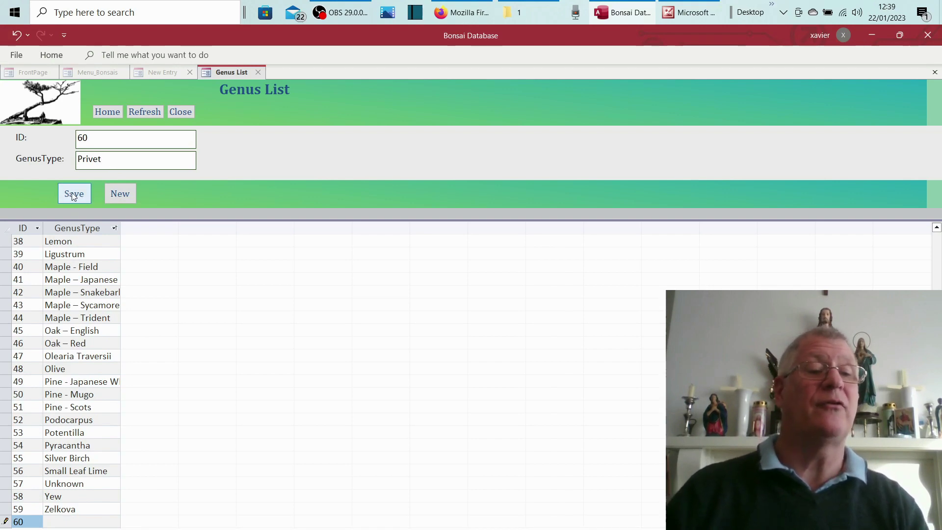
click(152, 111)
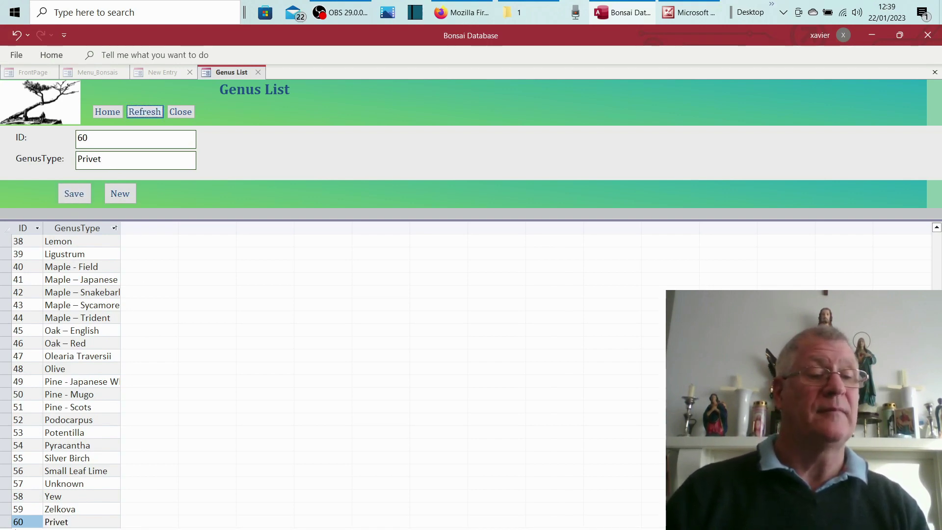
scroll(36, 519, down, 2)
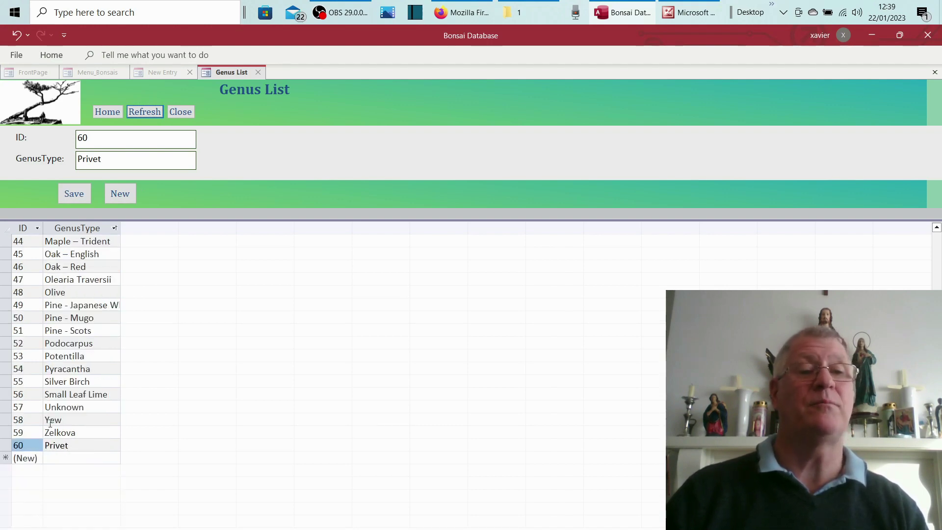
click(181, 111)
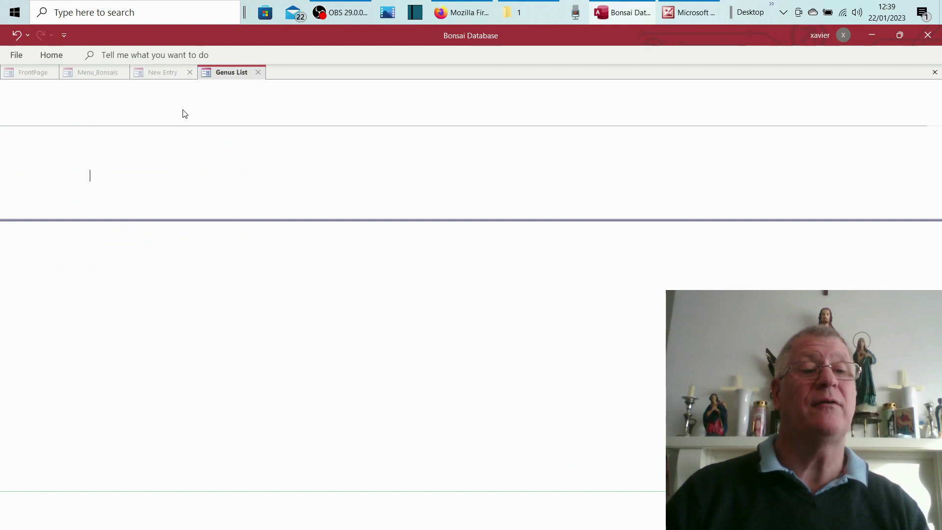
Step: Set the Genus to Privet and the Style to Formal Upright
click(199, 177)
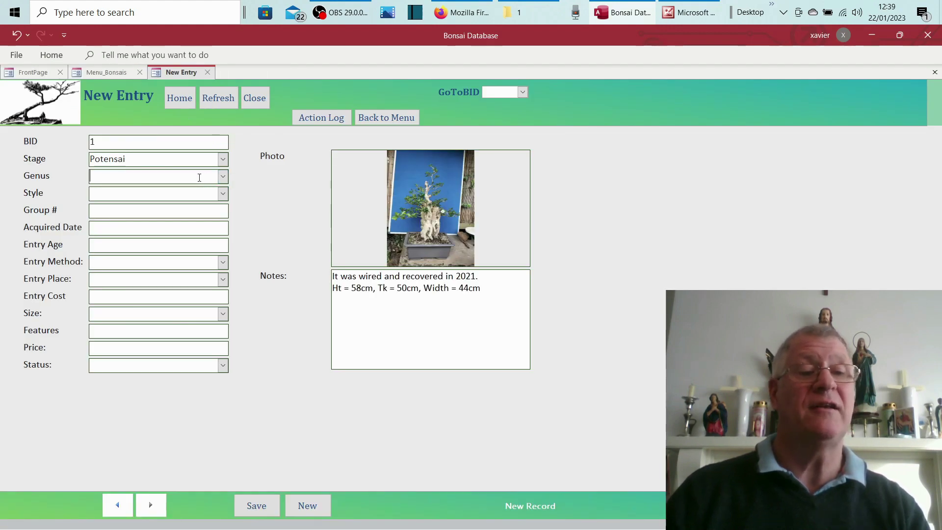
text(privet)
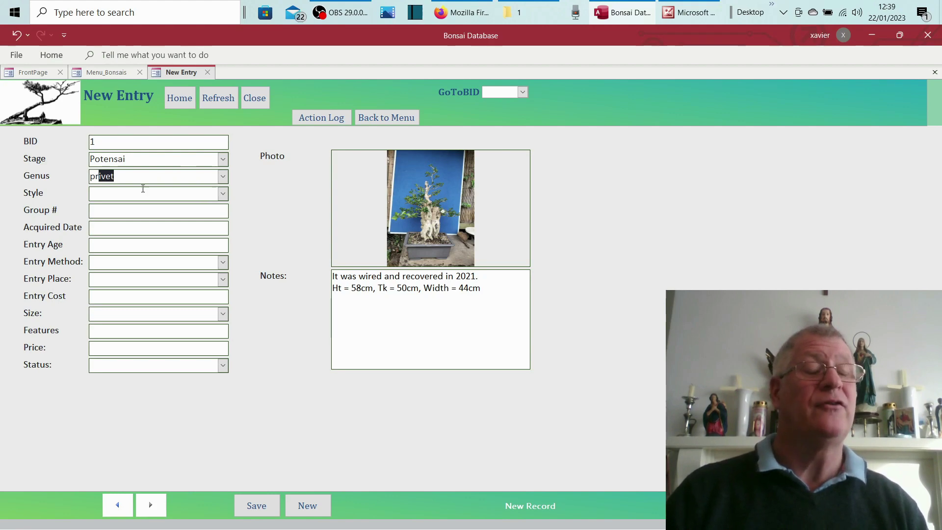
click(222, 193)
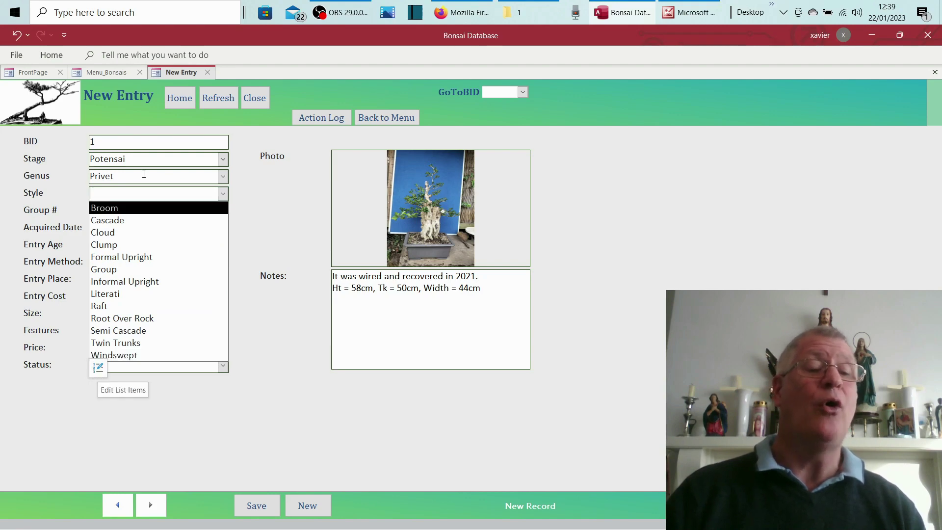
click(99, 369)
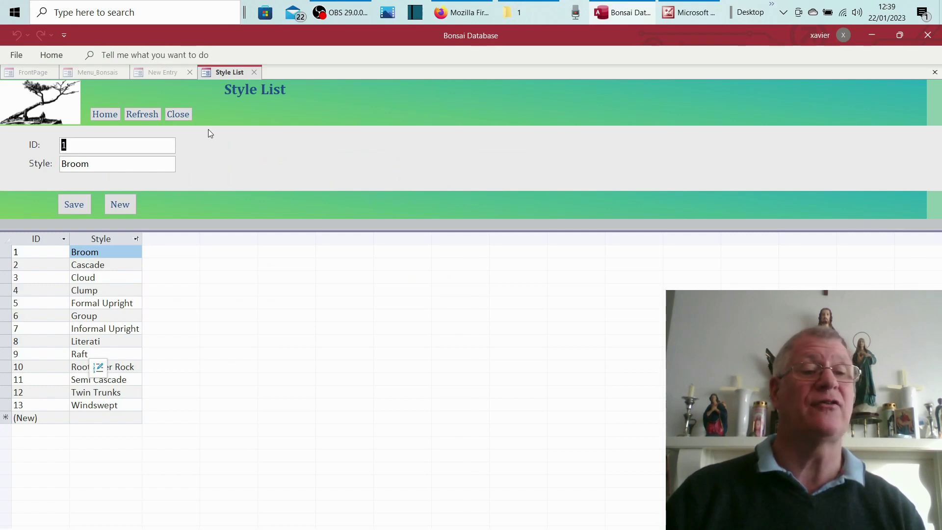
click(177, 113)
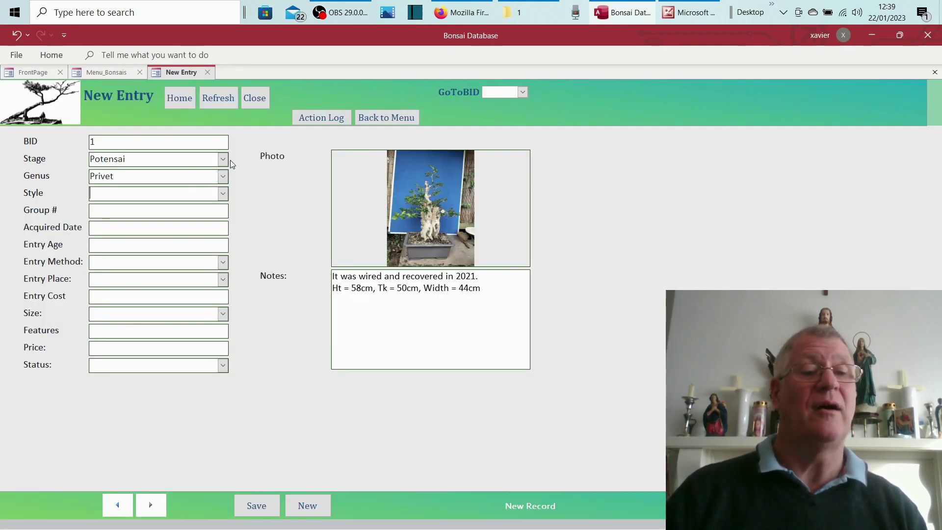
click(223, 194)
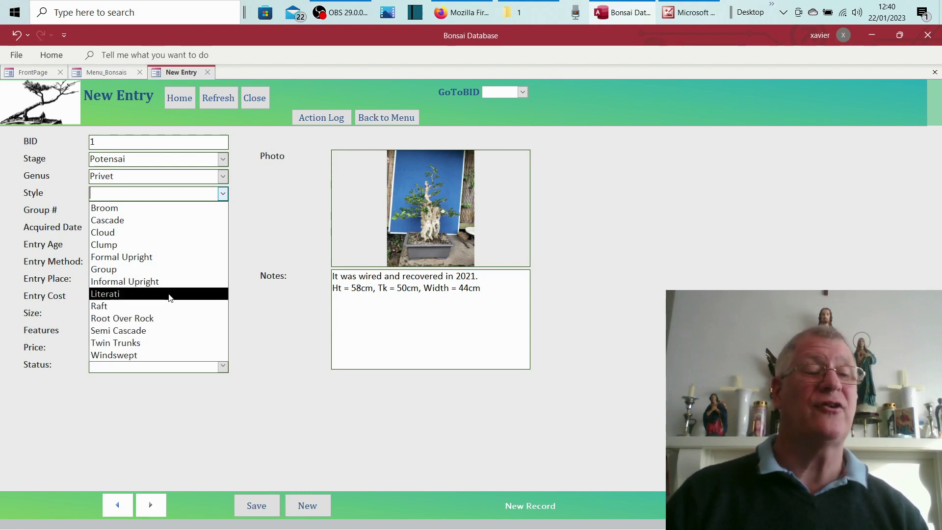
click(169, 259)
click(114, 210)
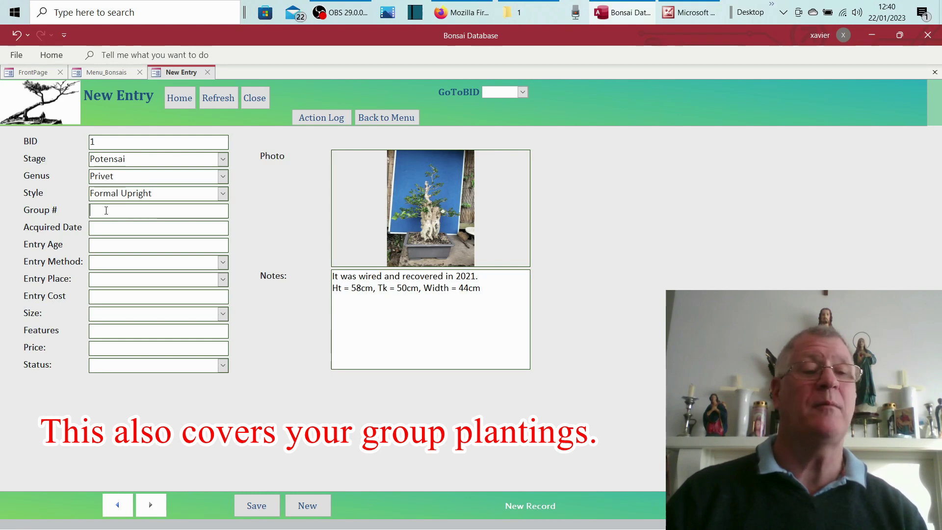
Step: Fill in Group # and set the Acquired Date to 25/09/2022
text(10)
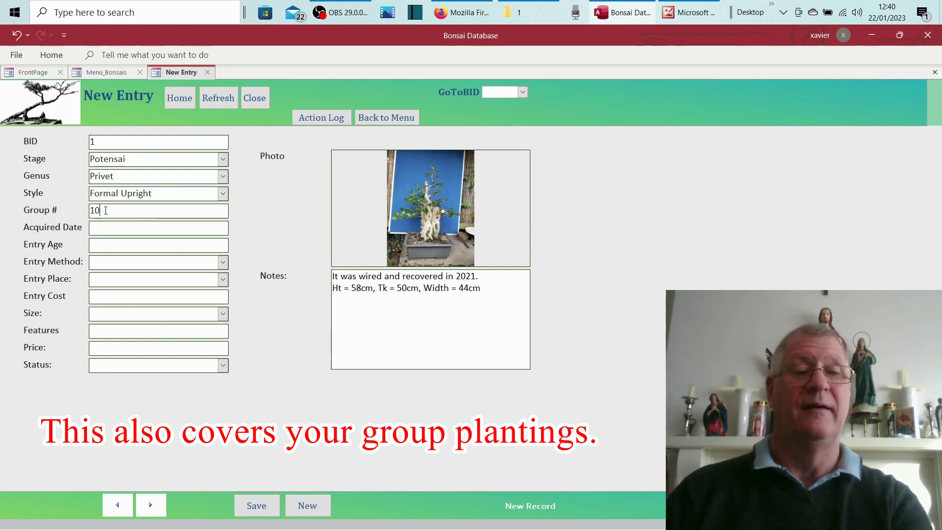
key(BackSpace)
key(BackSpace)
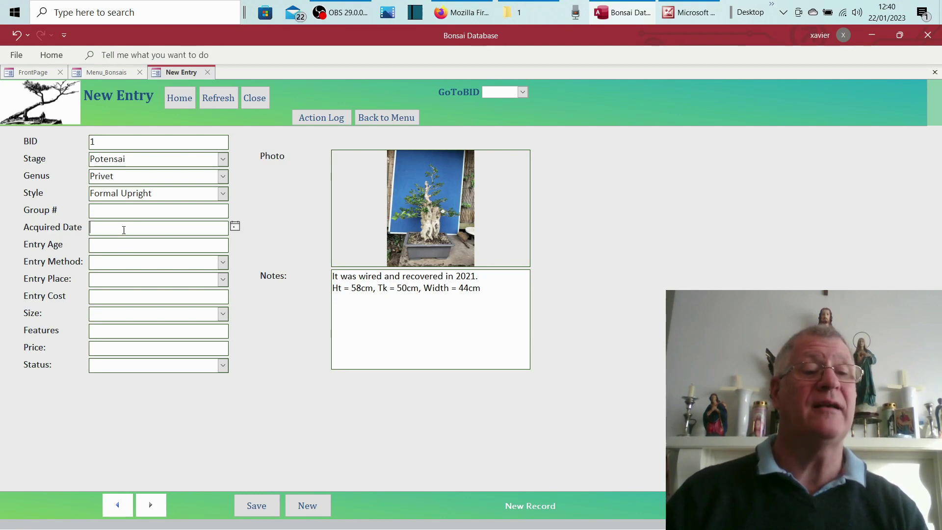
text(25/9)
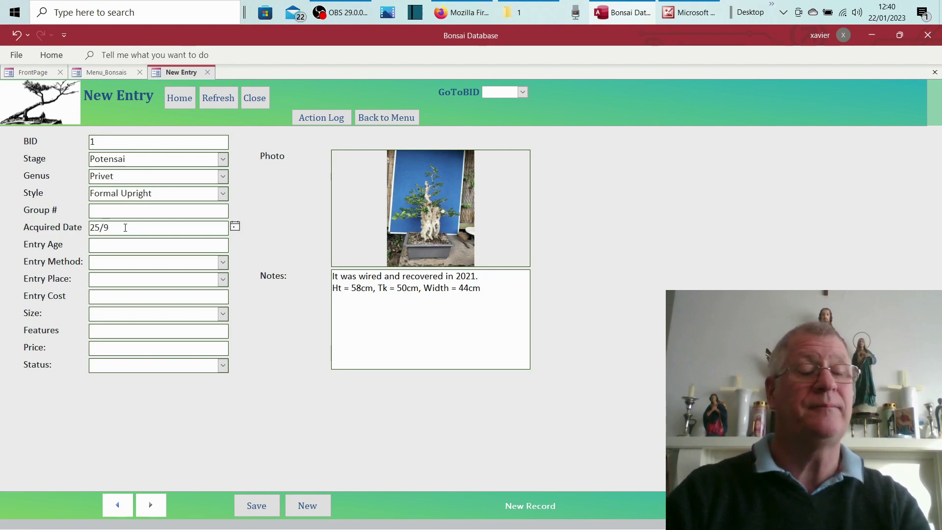
text(/22)
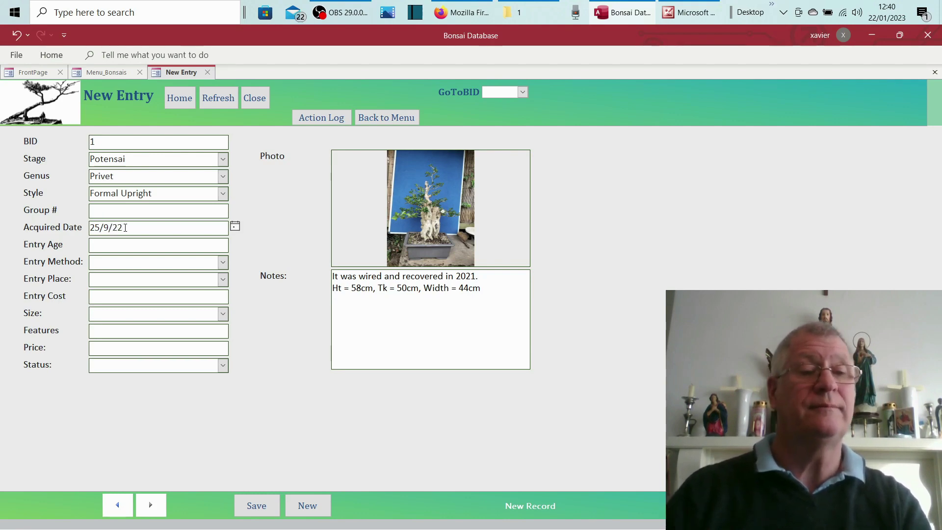
click(235, 226)
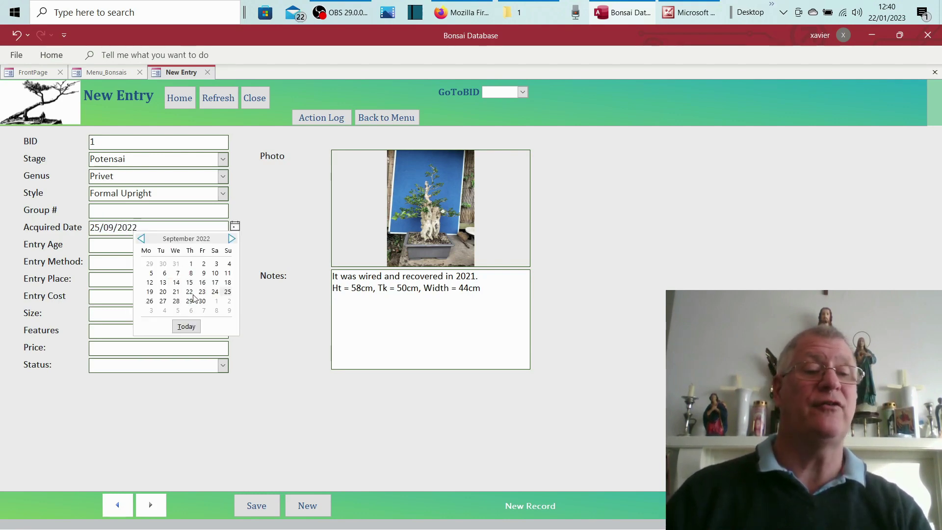
click(227, 294)
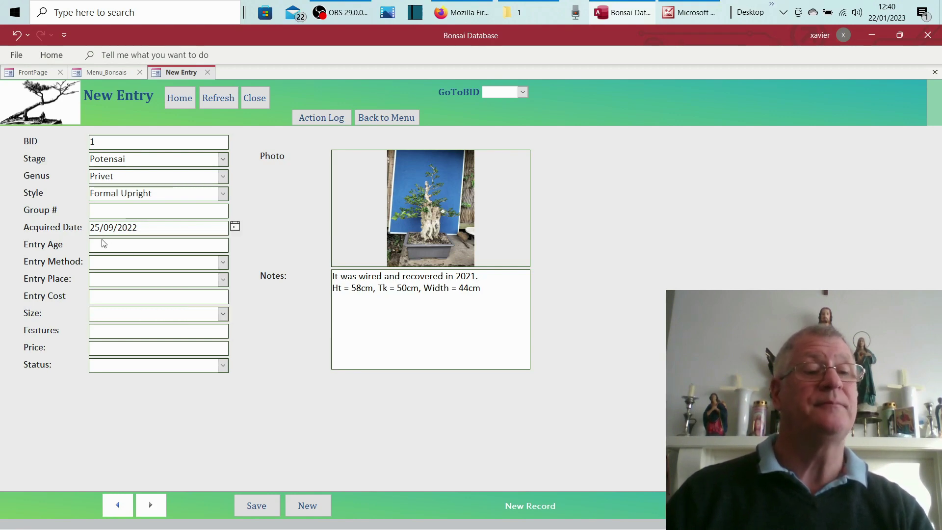
Step: Set the Entry Age to 8 and the Entry Method to Purchased
click(120, 246)
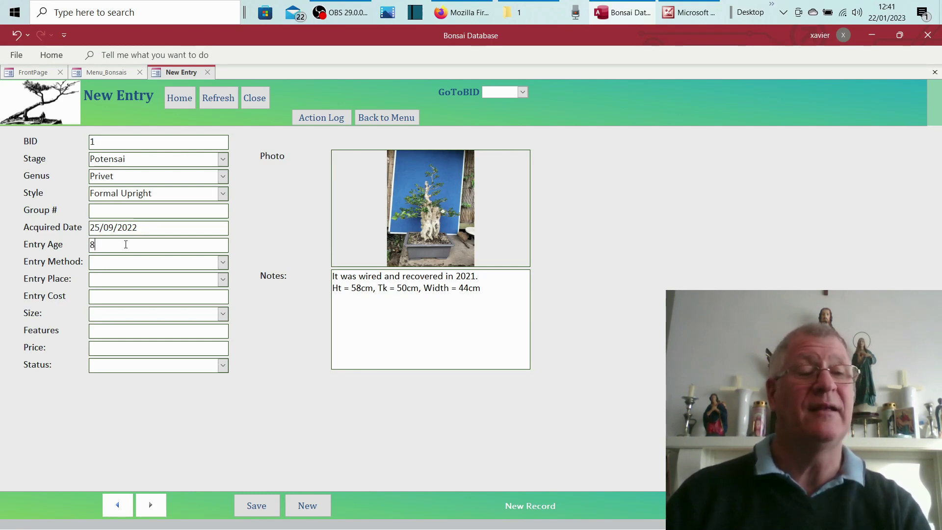
click(223, 262)
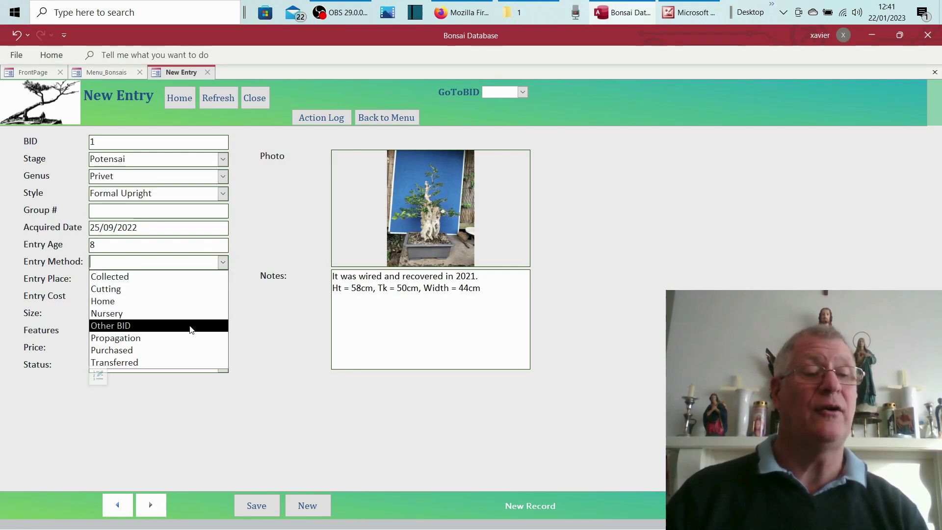
click(143, 350)
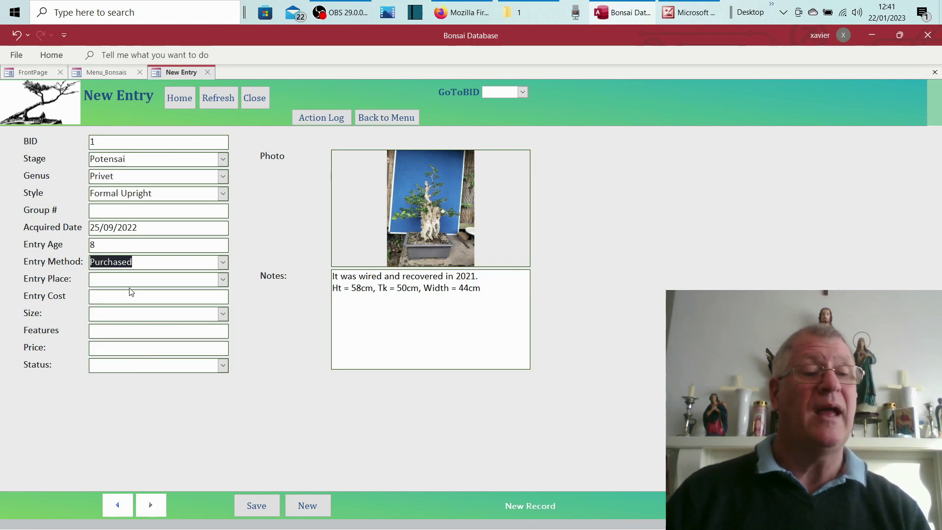
click(223, 280)
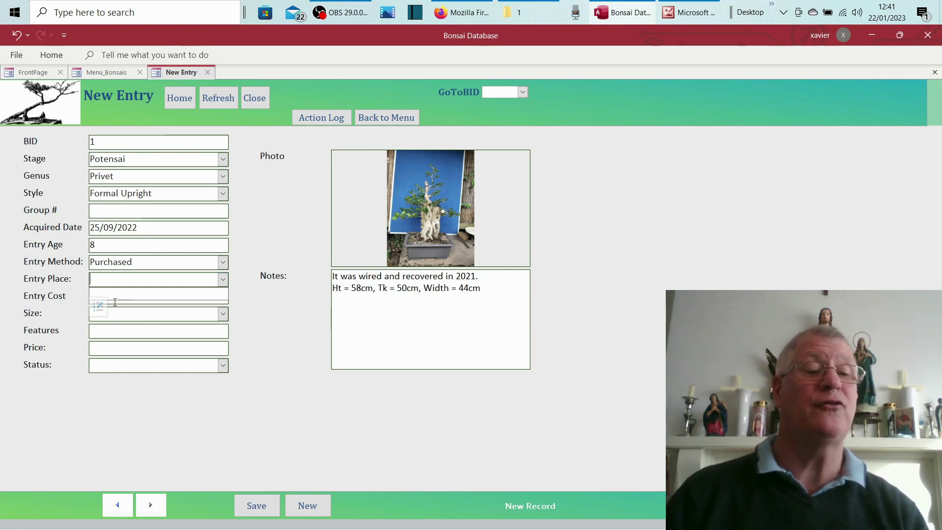
Step: Add Doncaster Bonsai Fair to the Place List, save it, and refresh the entry form
click(98, 307)
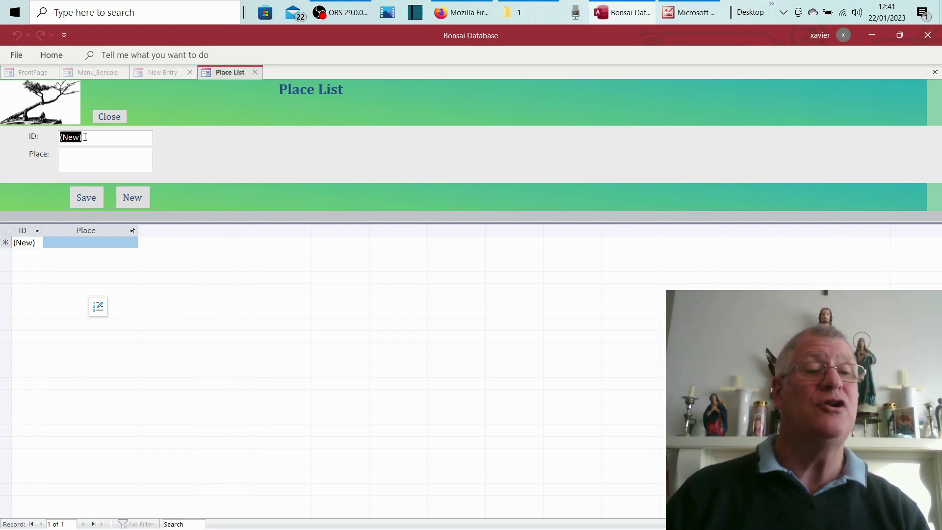
click(80, 157)
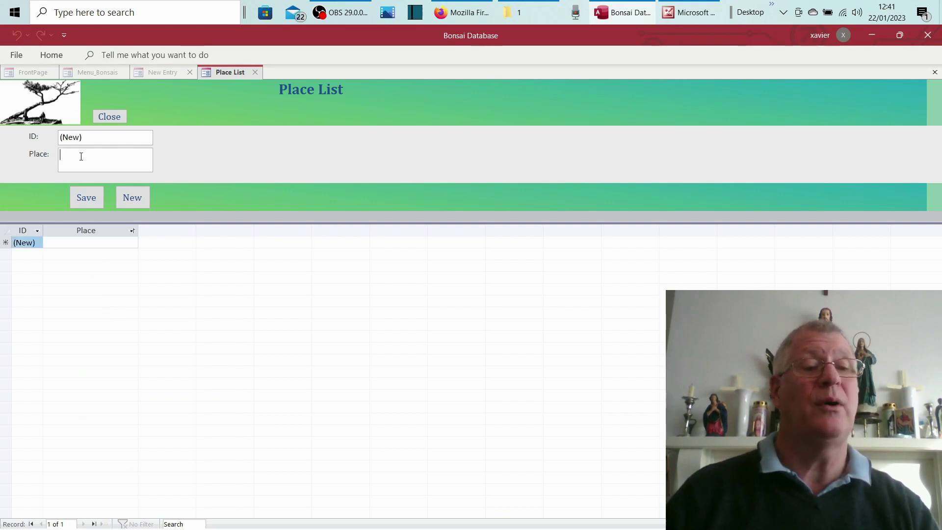
text(Doncaster )
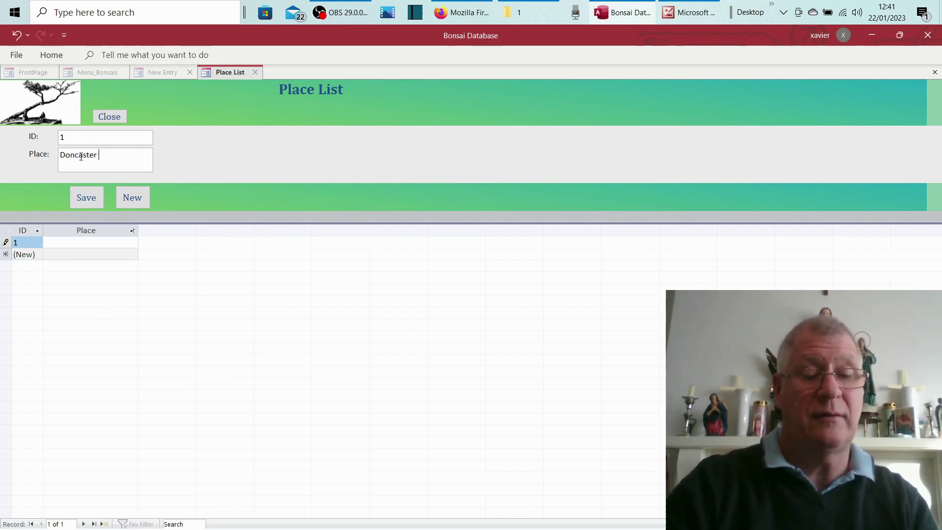
text(Bonsai F)
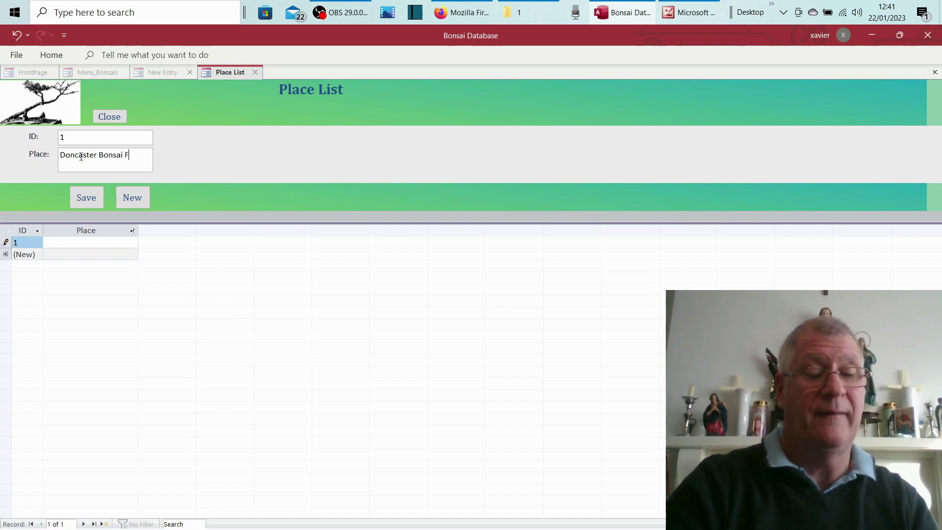
text(air)
click(86, 198)
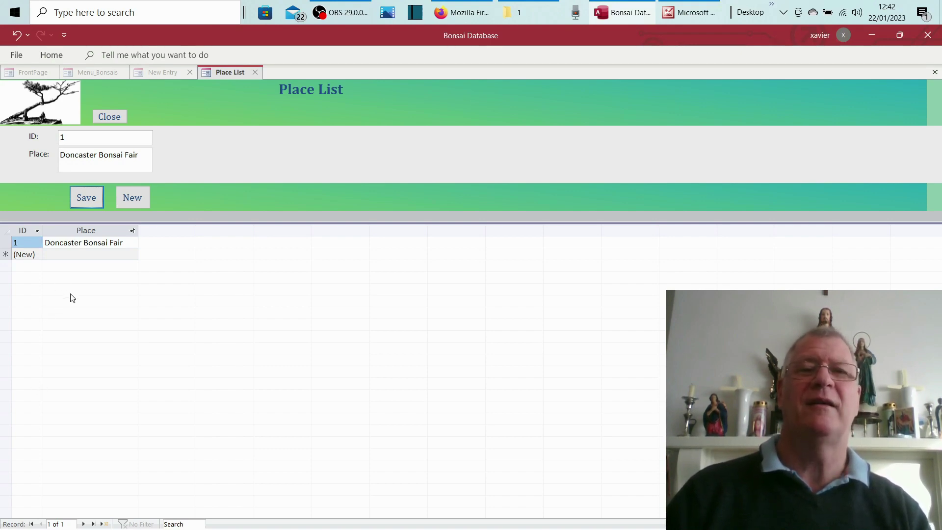
click(109, 116)
click(223, 101)
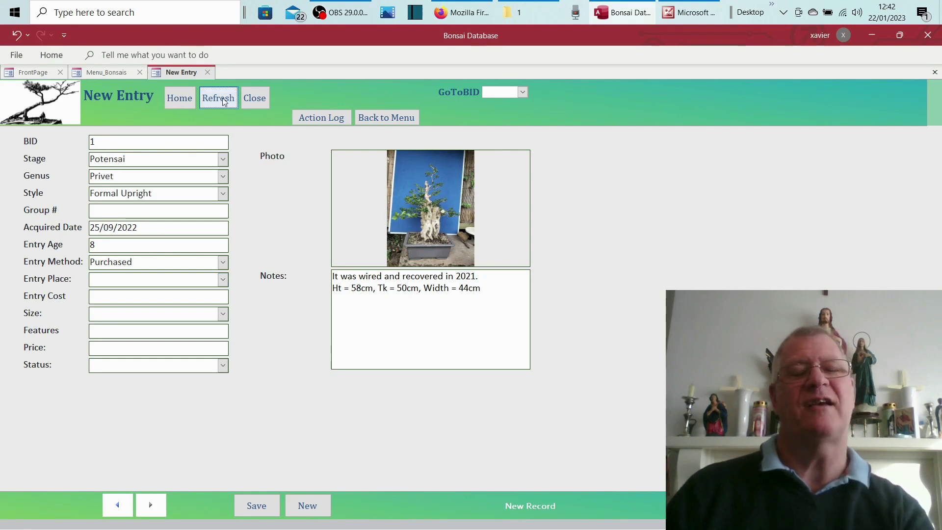
Step: Set tree 1's entry place to Doncaster Bonsai Fair and entry cost to £30.00
click(223, 280)
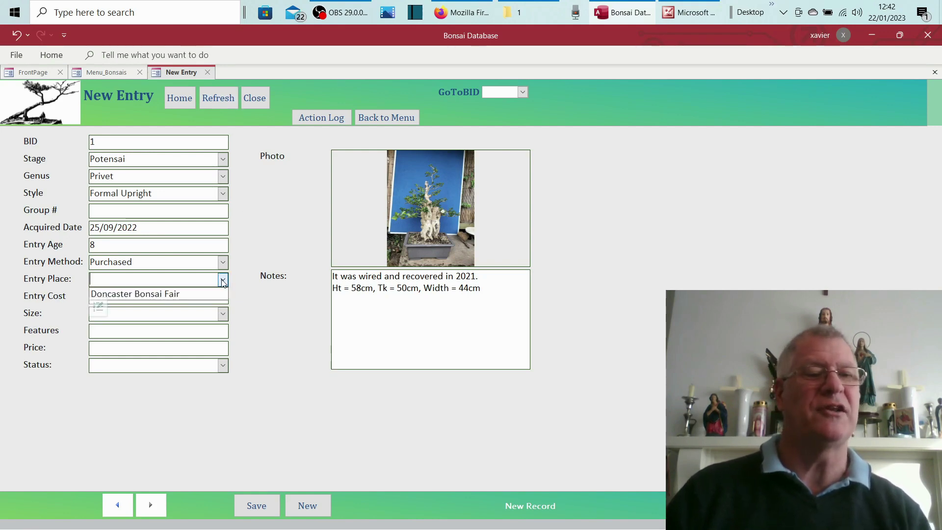
click(200, 293)
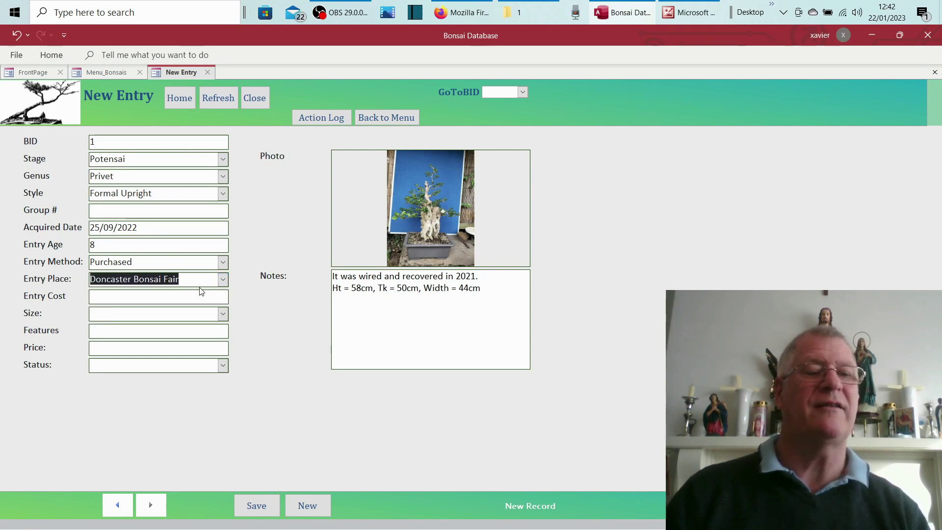
click(110, 297)
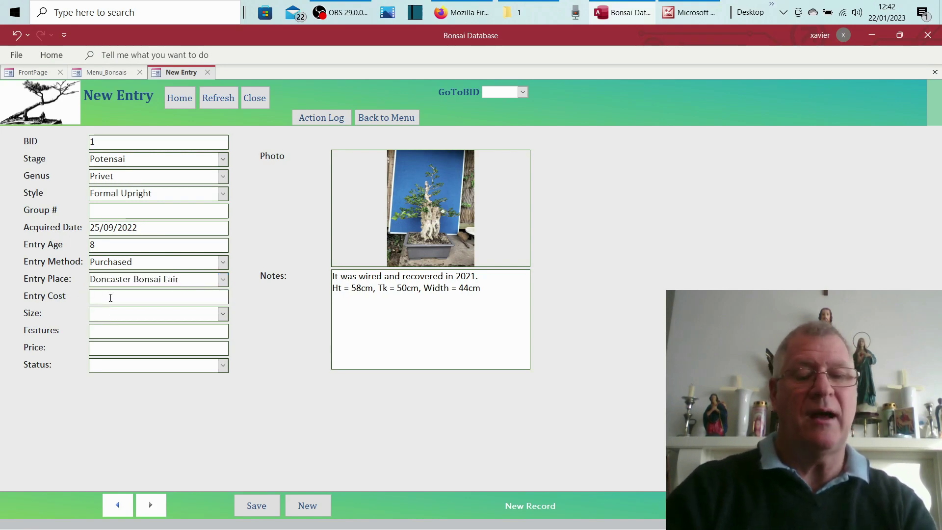
text(30)
key(Tab)
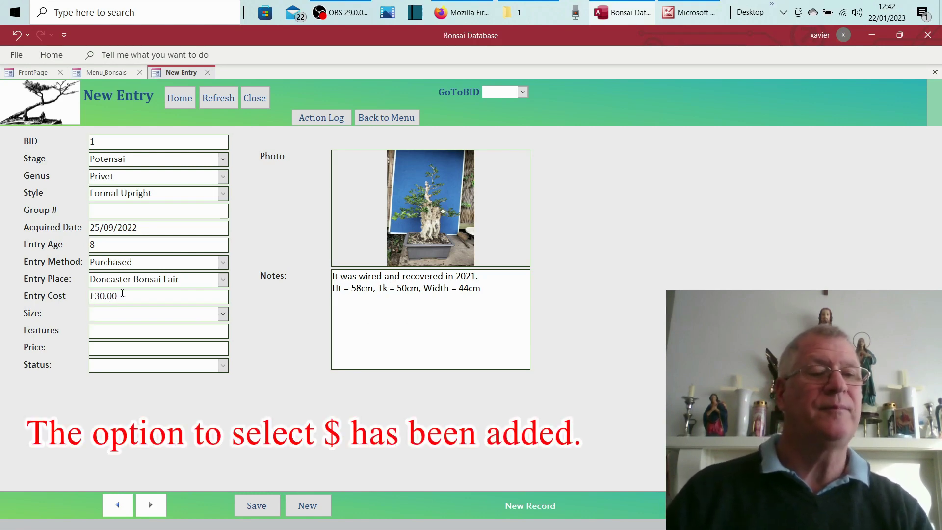
Step: Set the tree's size to Large and enter 'Yamadori Stump' as its features
click(223, 317)
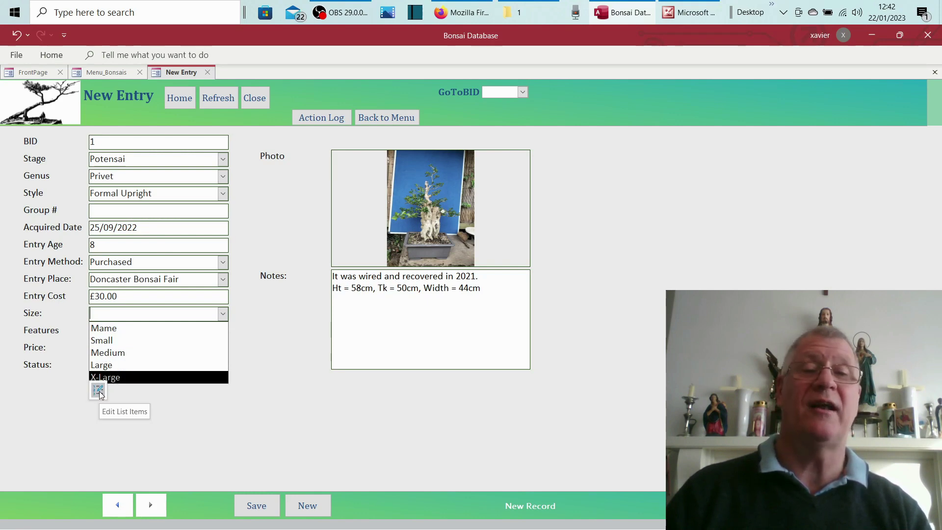
click(111, 364)
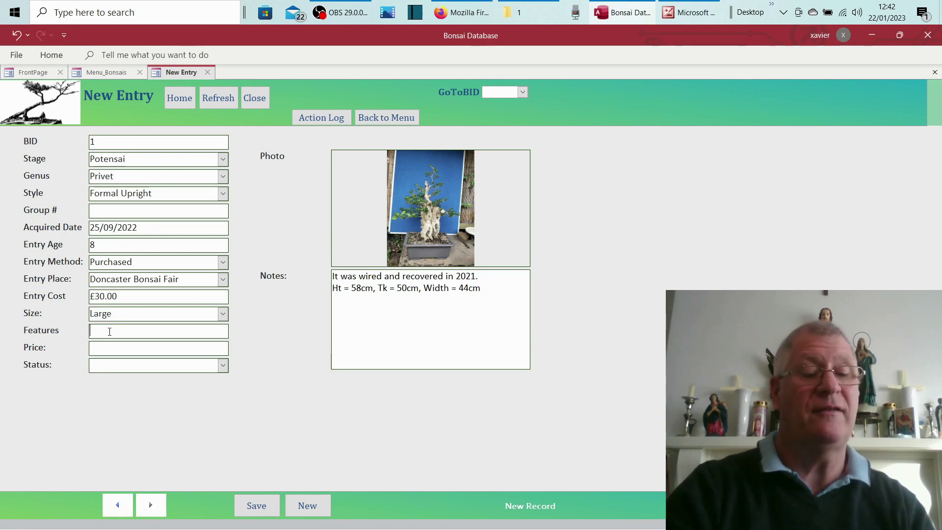
text(Yam)
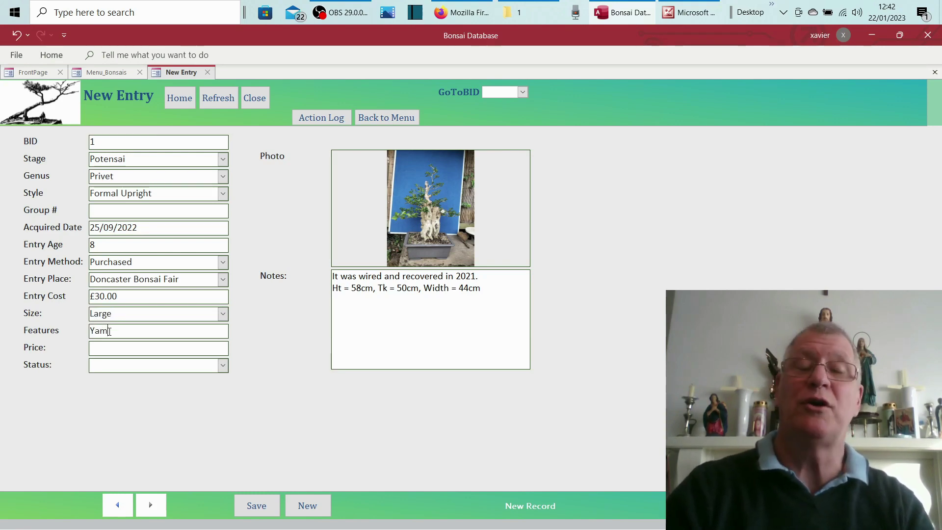
text(adori)
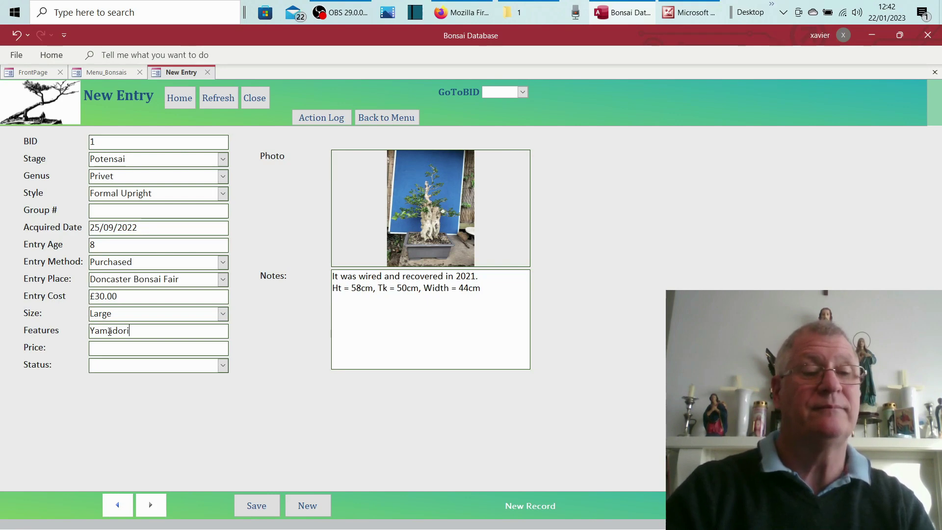
text( Stump)
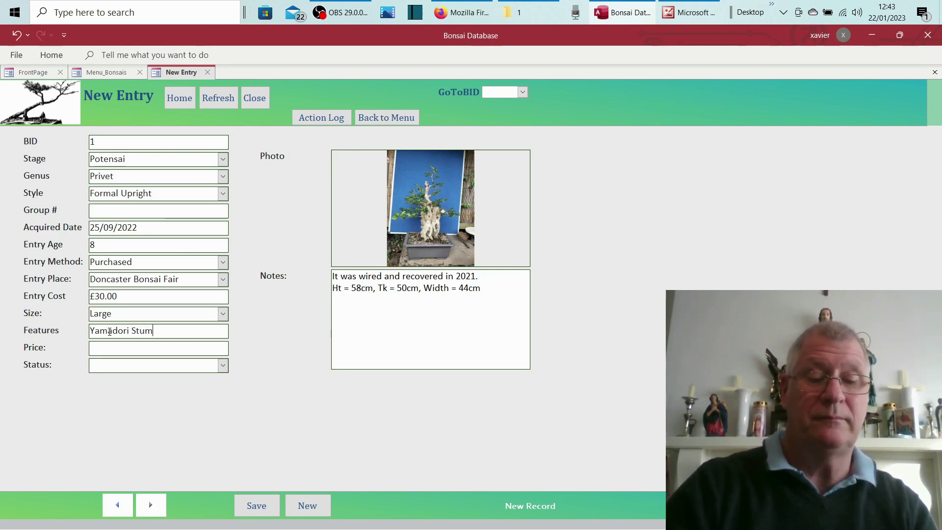
click(118, 351)
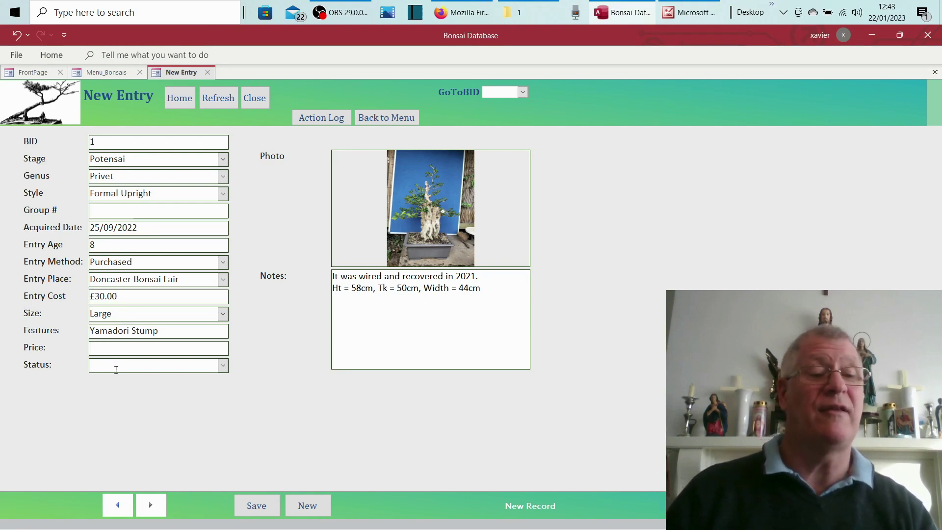
Step: Choose Development from the Status list for tree 1
click(223, 366)
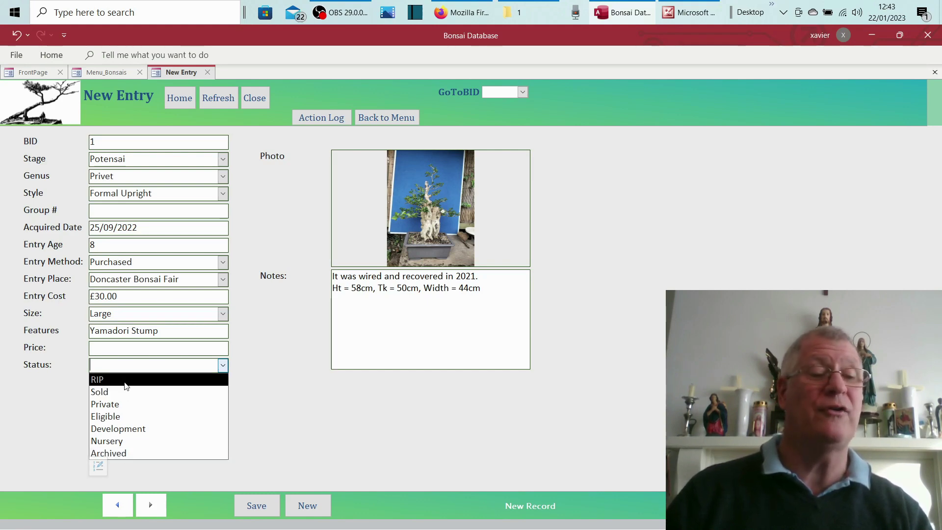
click(140, 430)
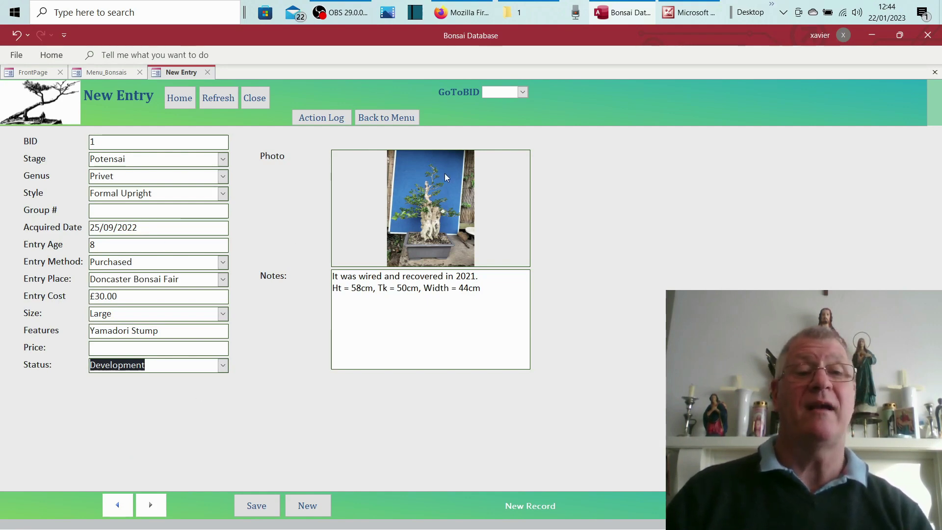
Step: Save tree 1's New Entry record and bring up its Action Log form
click(256, 510)
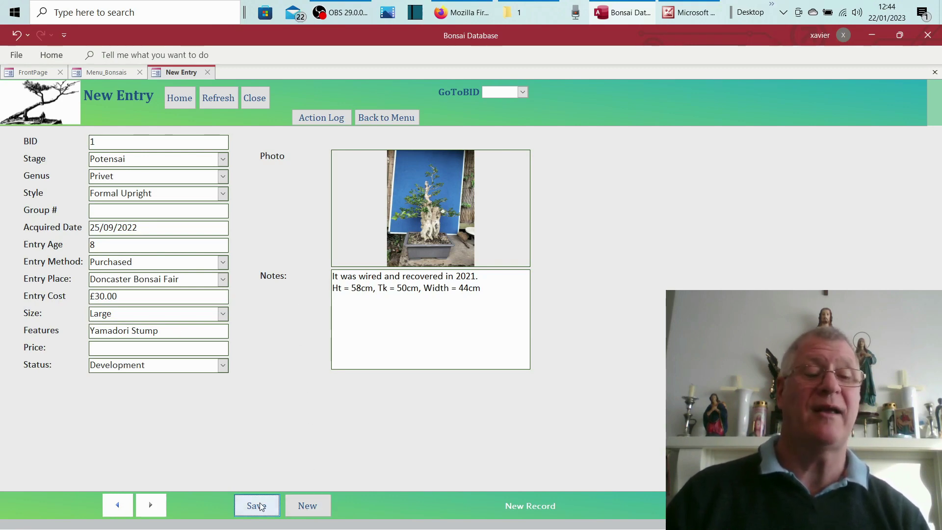
click(330, 118)
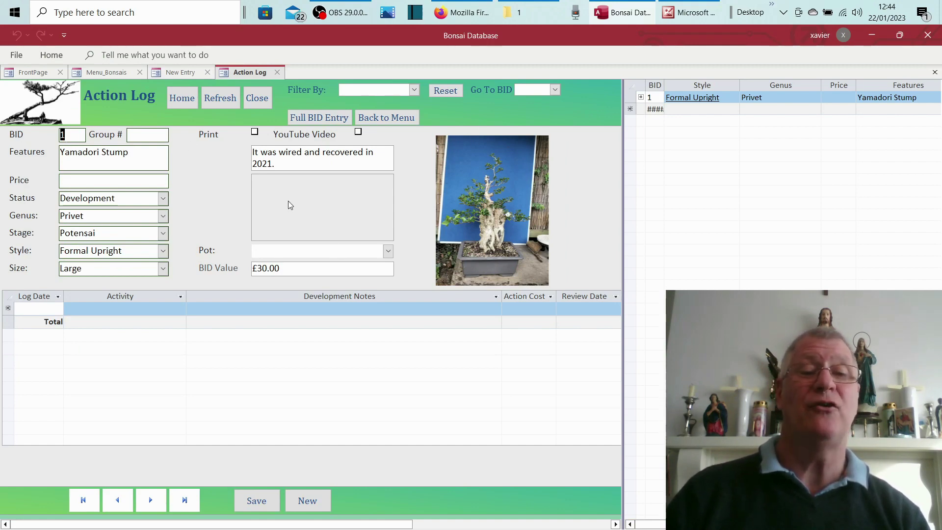
Step: Return to tree 1's full New Entry form via Full BID Entry
click(323, 120)
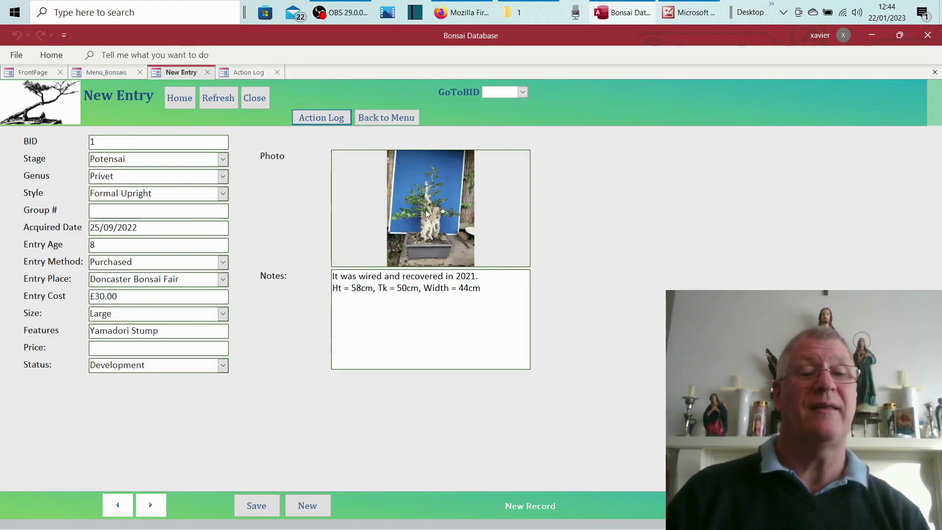